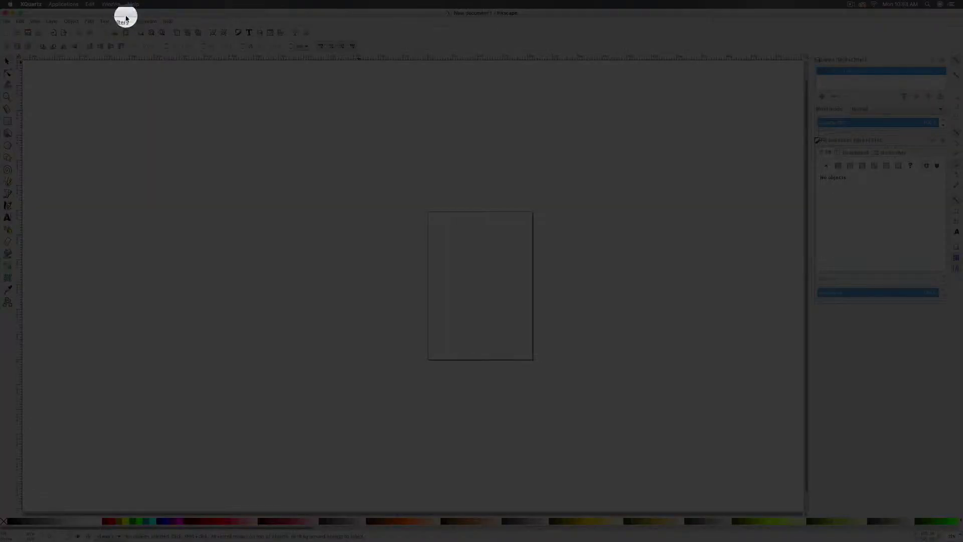
Step: Zoom the view so the whole blank page fits the window height
click(162, 33)
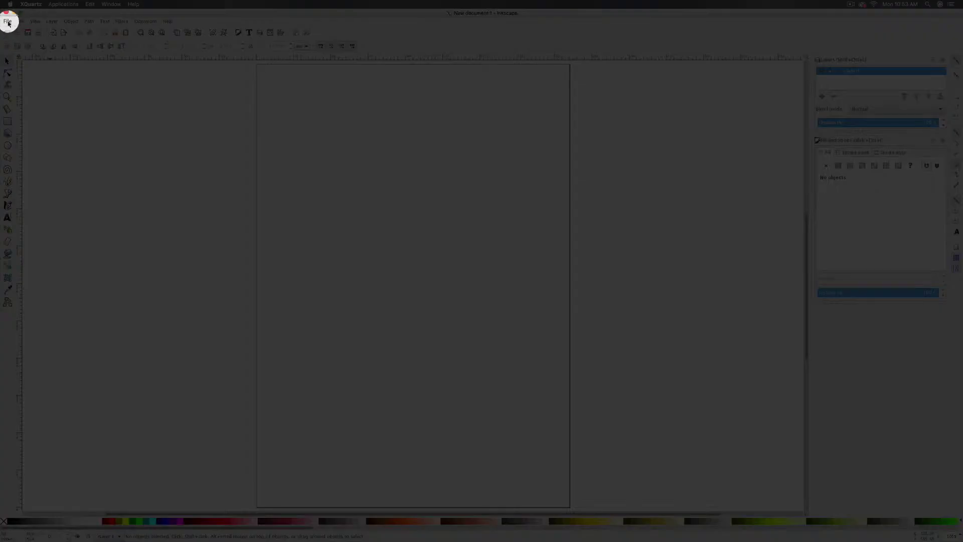
Step: Import the photo 'Lines A Image (2).jpg' and embed it in the document
click(7, 21)
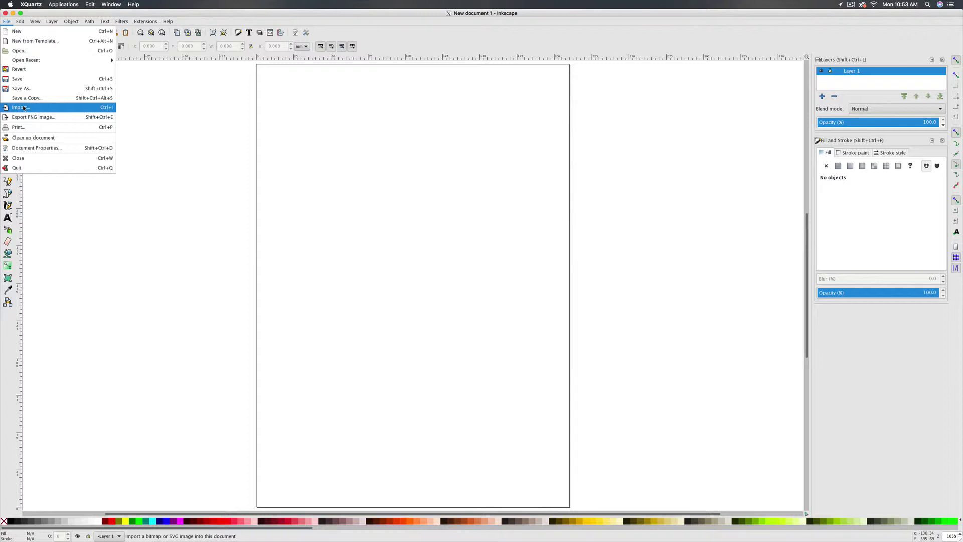
click(21, 108)
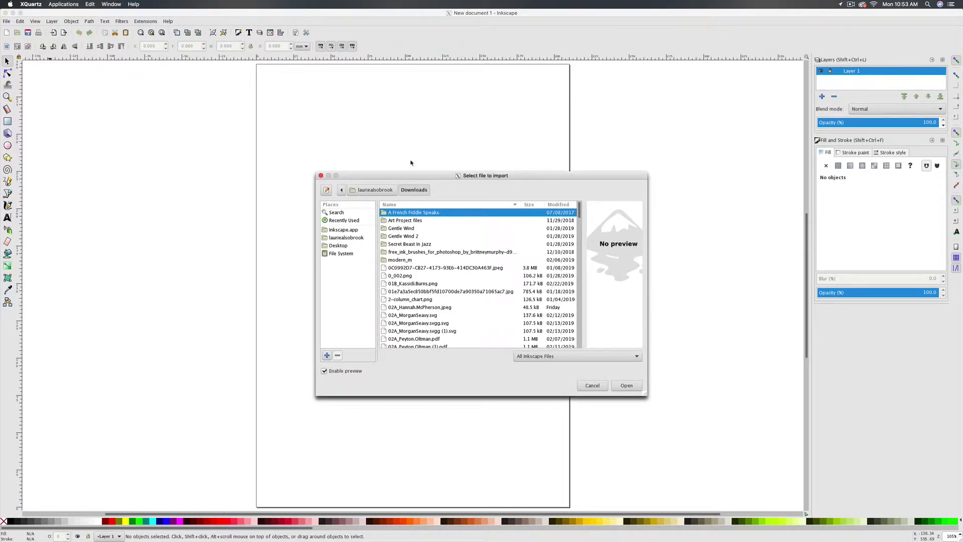
scroll(446, 305, down, 10)
scroll(445, 305, down, 15)
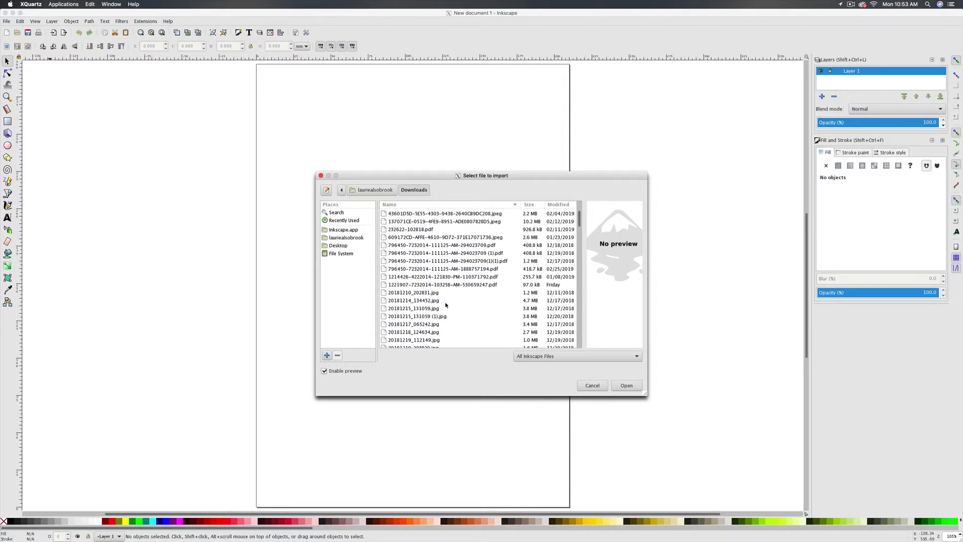
scroll(446, 305, down, 15)
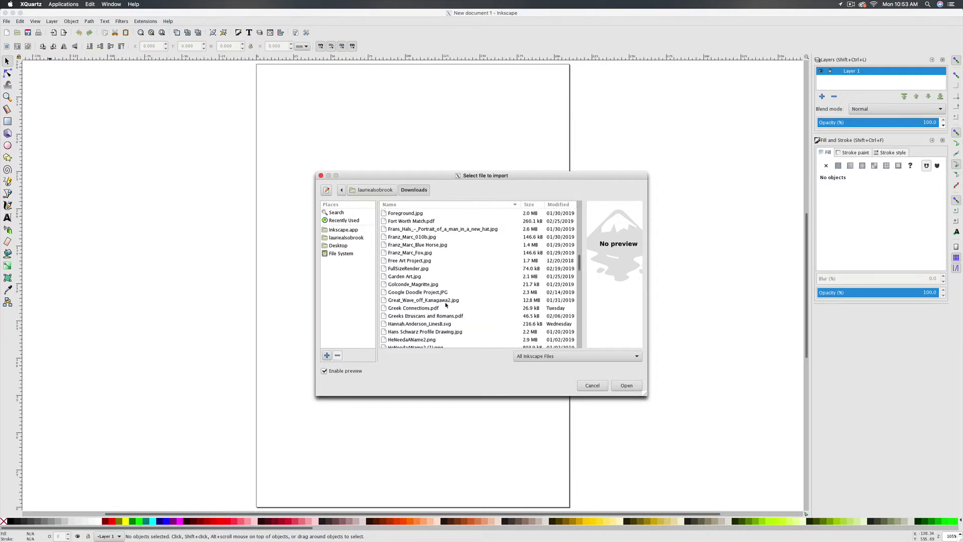
scroll(446, 305, down, 10)
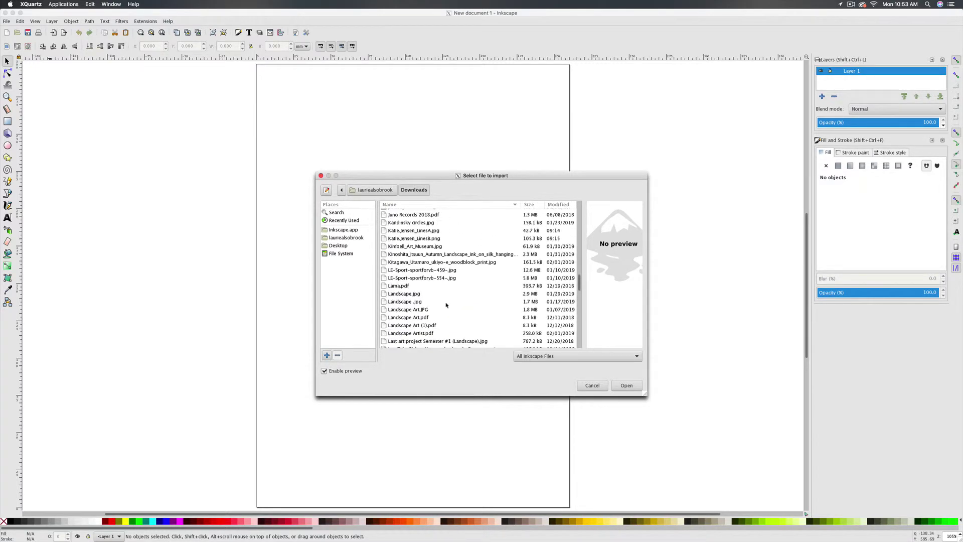
scroll(446, 304, down, 5)
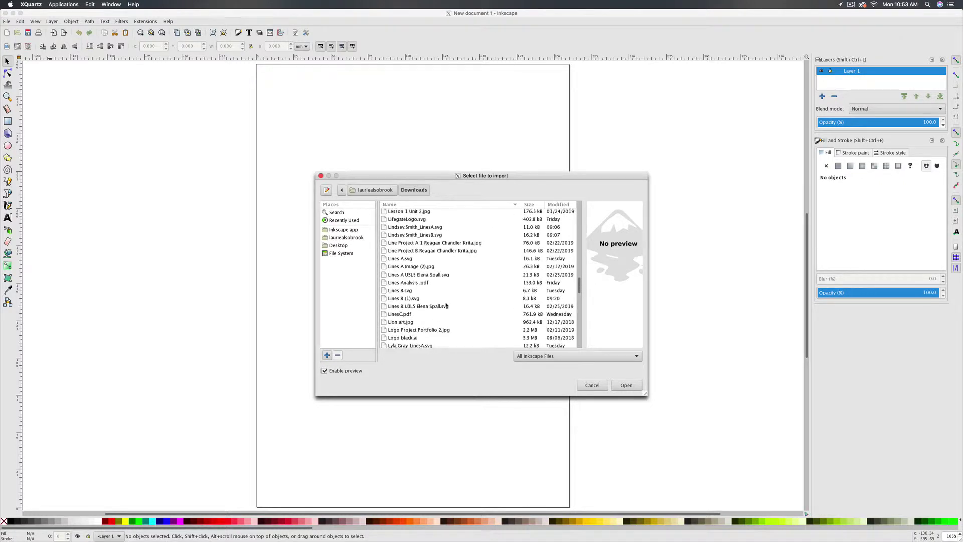
click(415, 267)
click(627, 385)
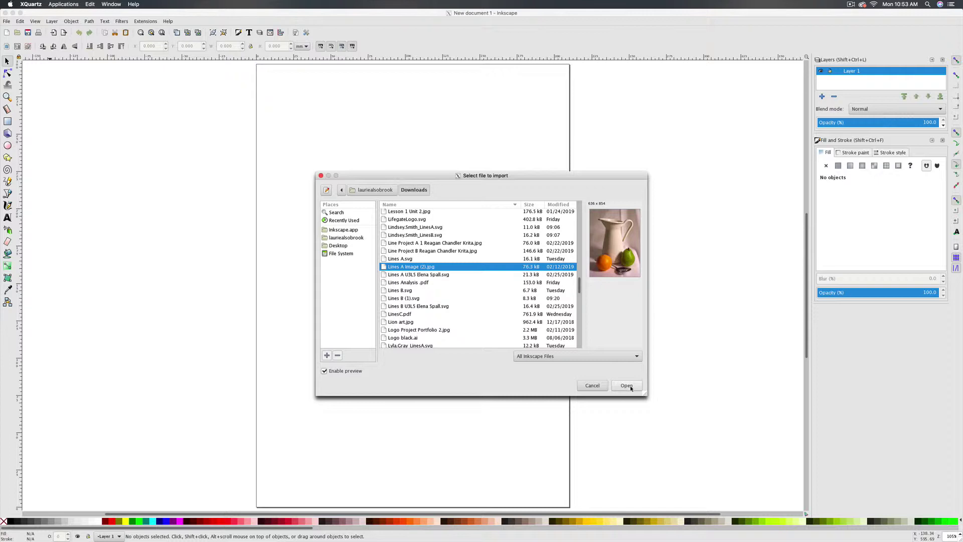
click(527, 329)
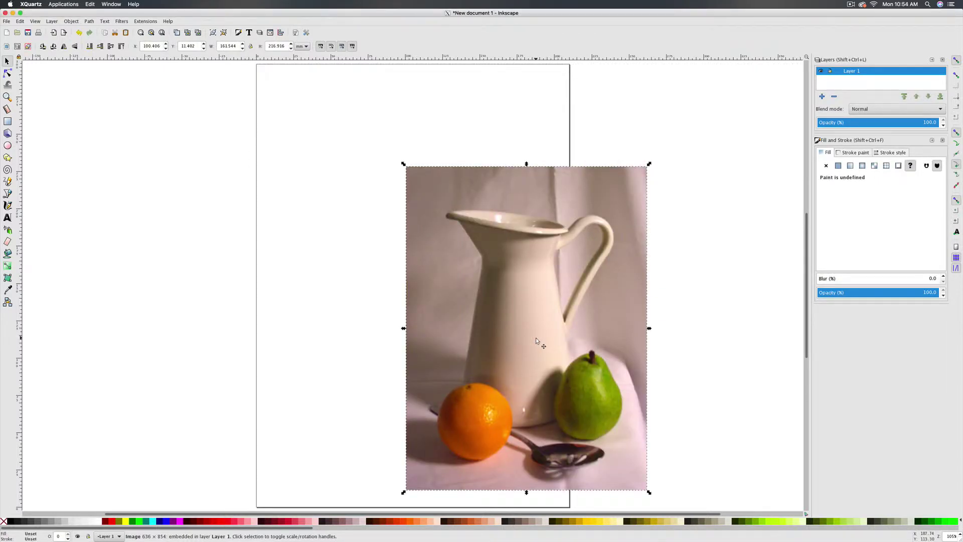
Step: Move the photo onto the page and scale it to about 187.5 × 249 mm
drag(536, 339, 406, 255)
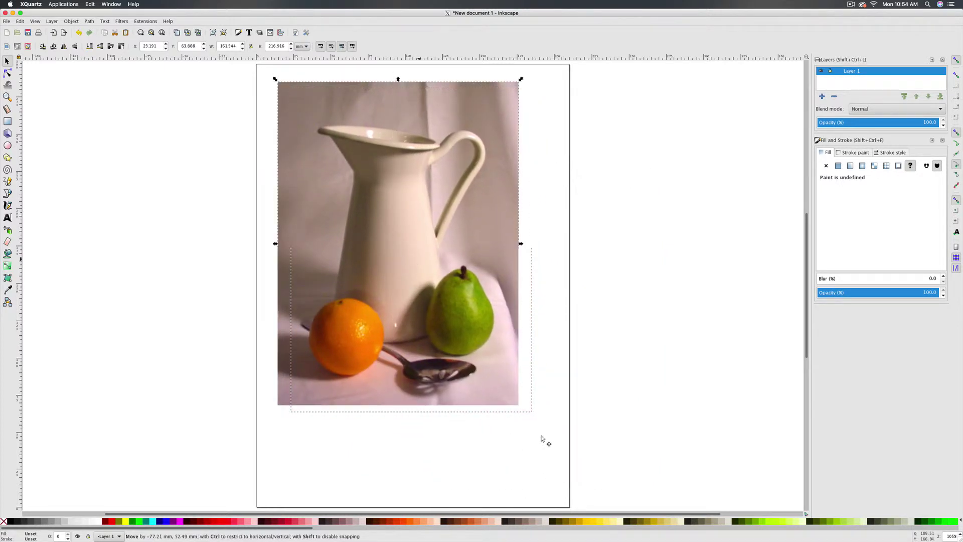
drag(521, 408, 561, 459)
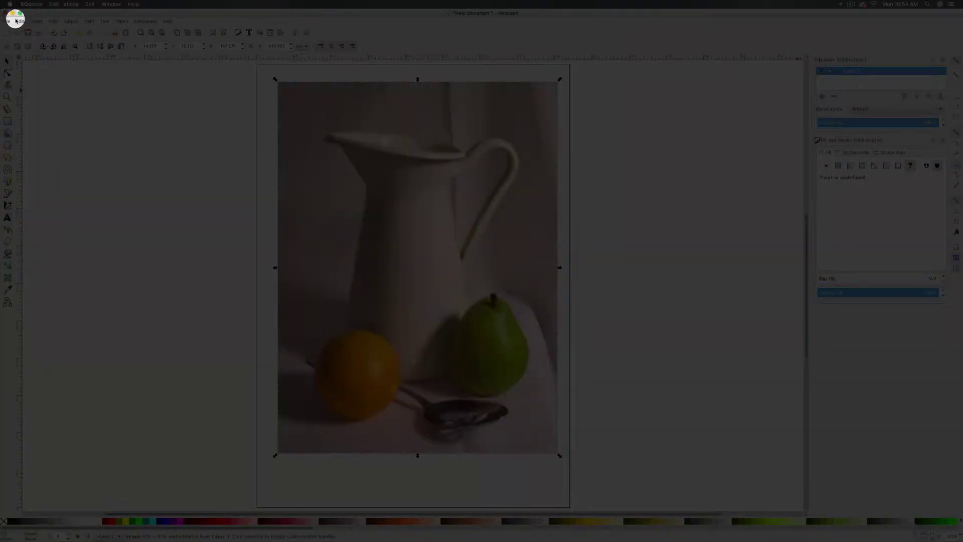
click(52, 21)
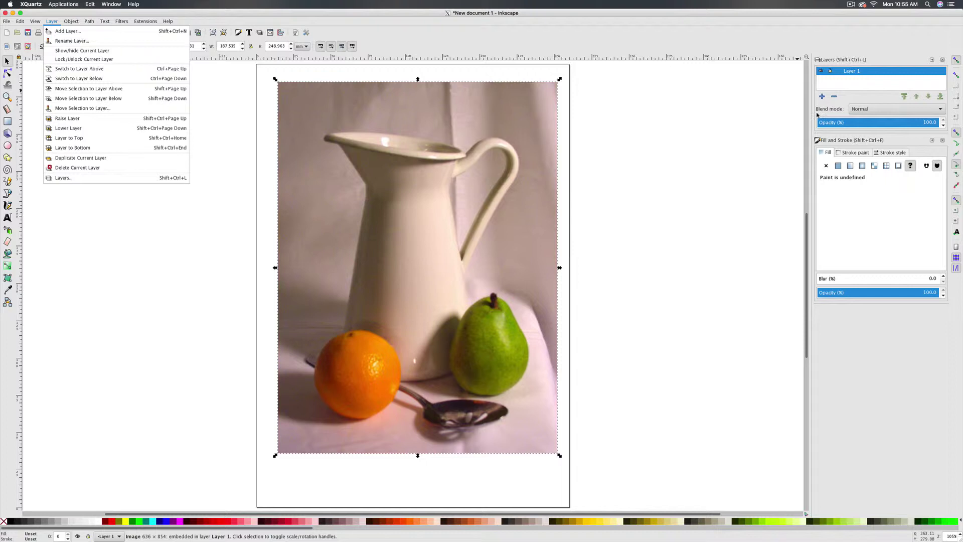
click(871, 134)
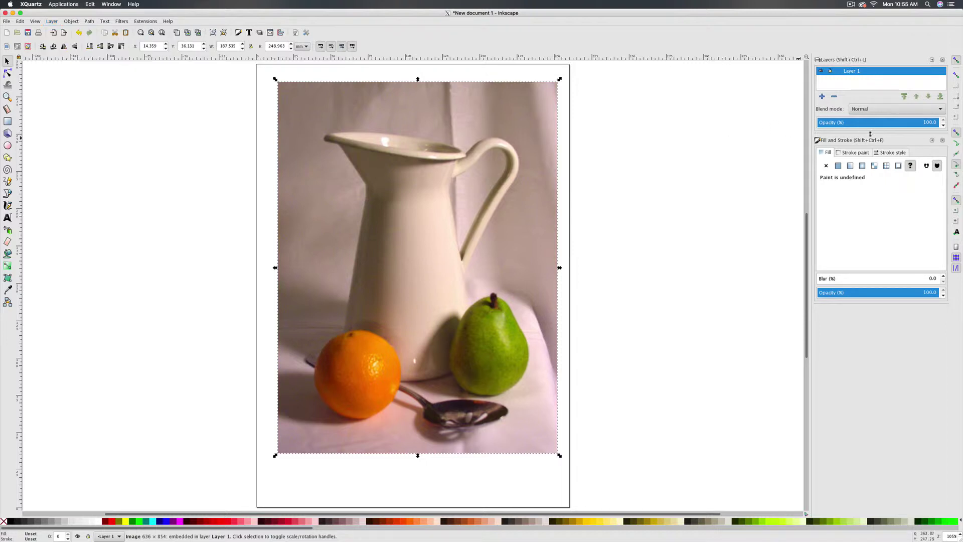
Step: Lower Layer 1's opacity to 57.9% and deselect the photo
click(944, 127)
click(943, 127)
click(943, 127)
click(943, 127)
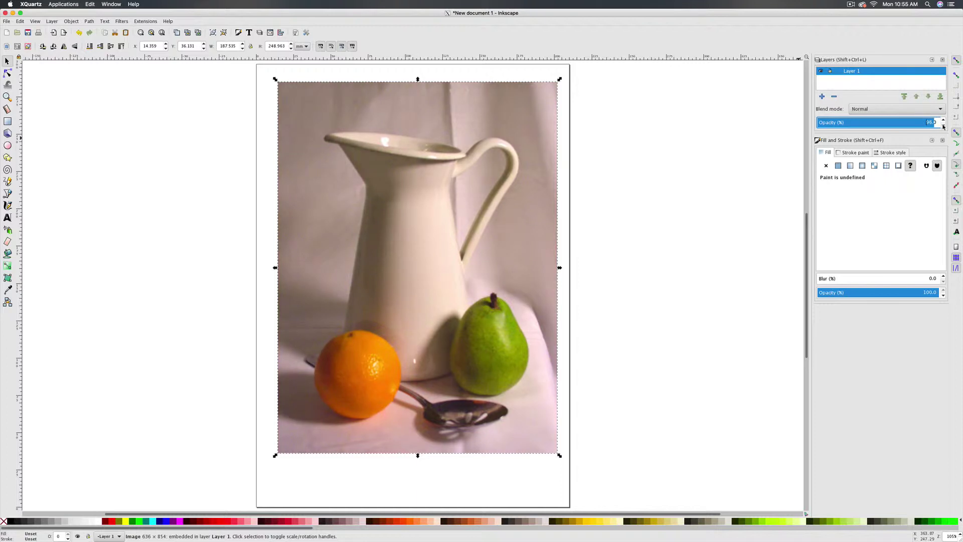
click(944, 127)
click(943, 127)
click(944, 127)
click(944, 127)
click(943, 127)
click(909, 123)
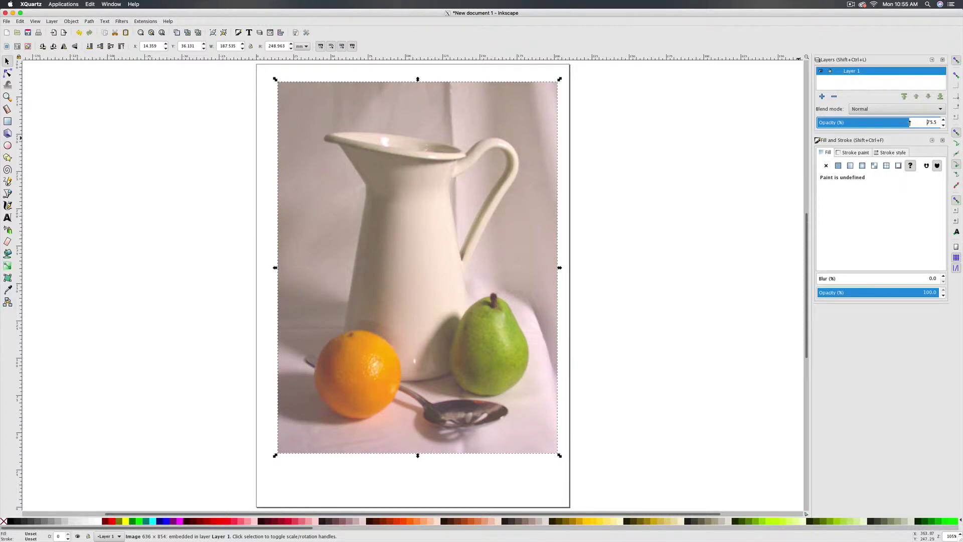
click(887, 123)
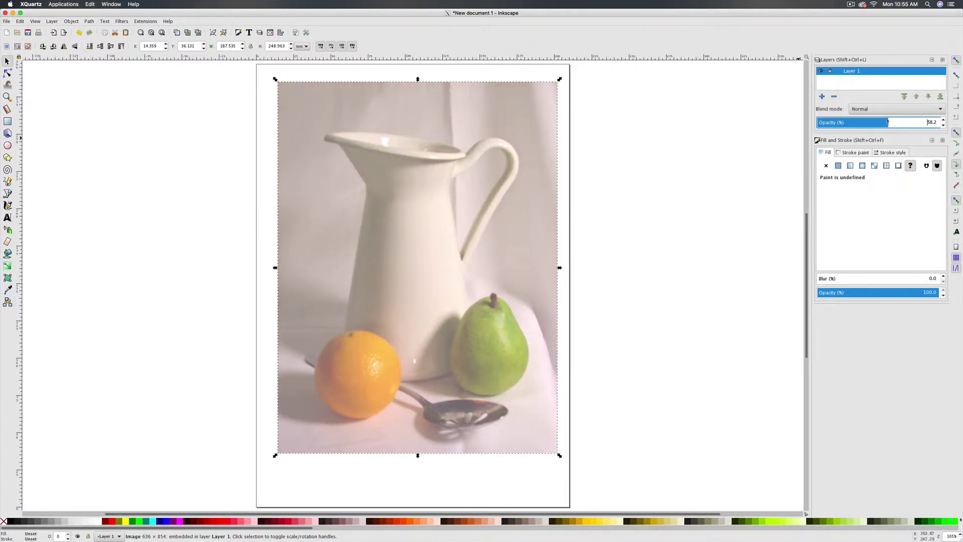
drag(887, 123, 888, 123)
click(711, 158)
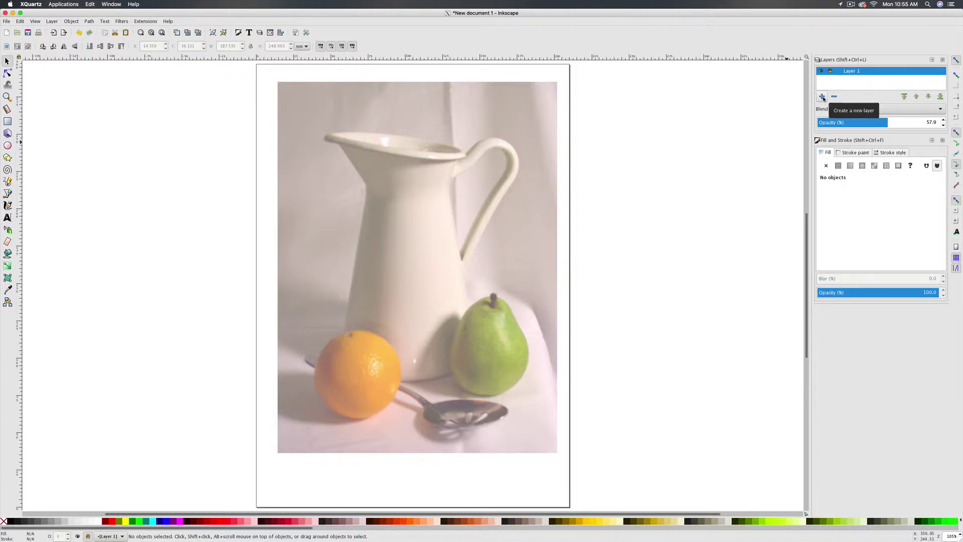
Step: Add a layer named 'Lines' positioned above the photo layer
click(823, 97)
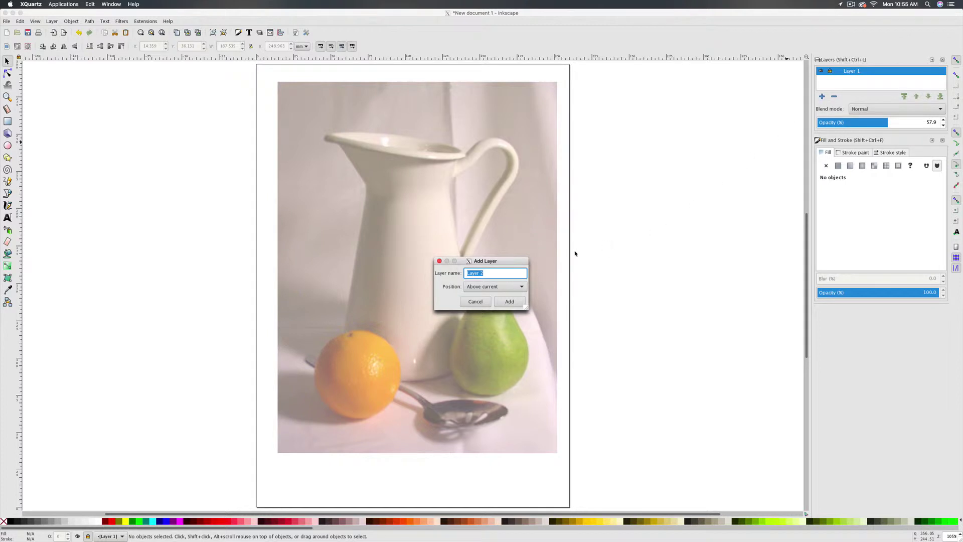
text(Lines)
click(510, 302)
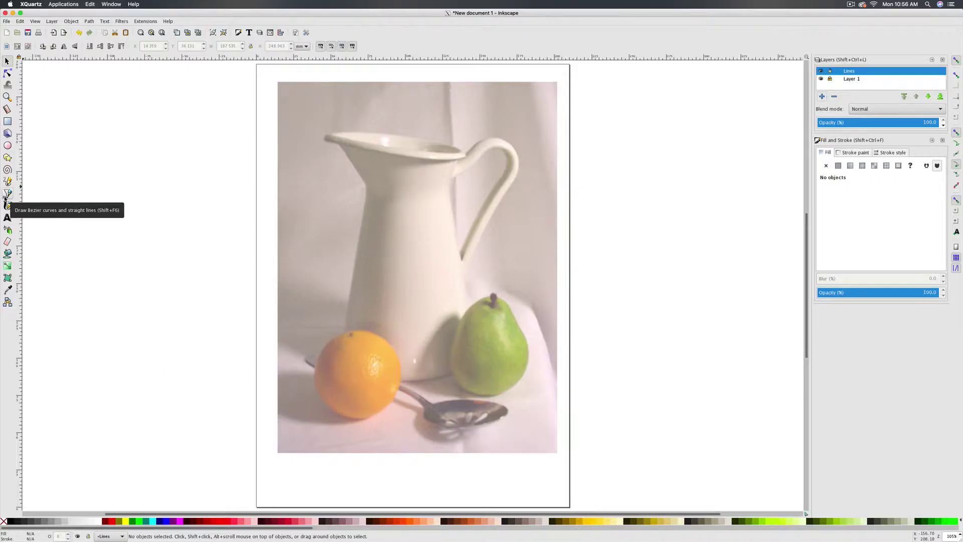
Step: Trace the pitcher body from the rim tip down the side, along the base and back up with the Bezier tool
click(7, 194)
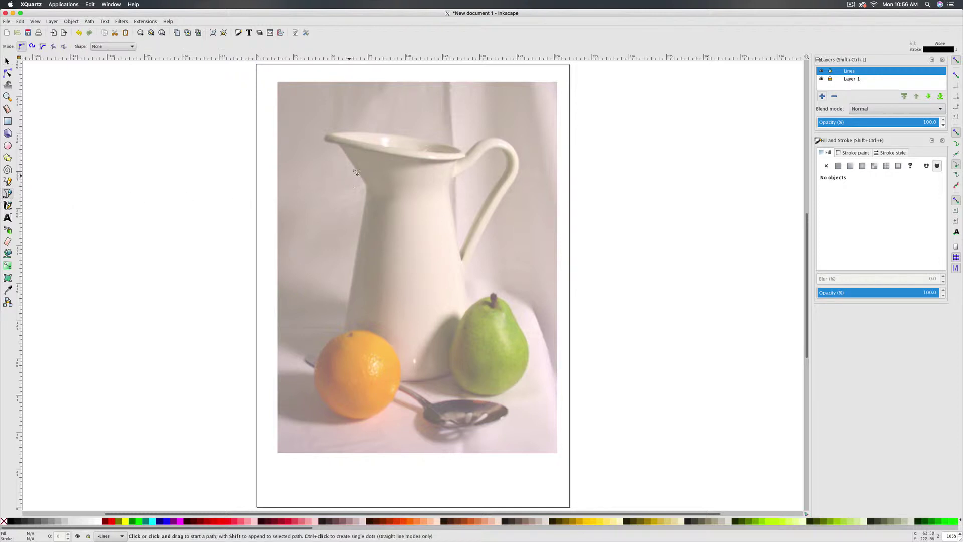
click(325, 142)
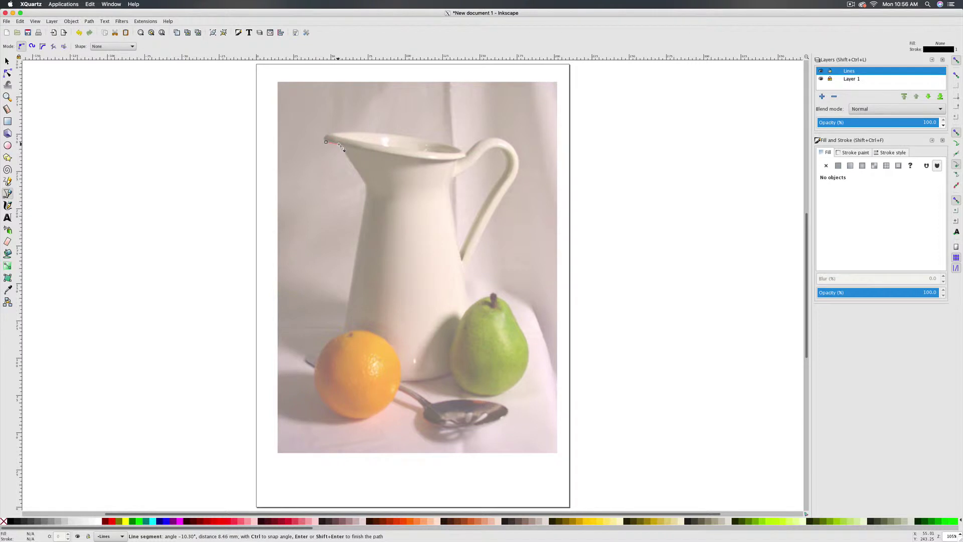
click(366, 184)
click(340, 373)
drag(414, 383, 434, 384)
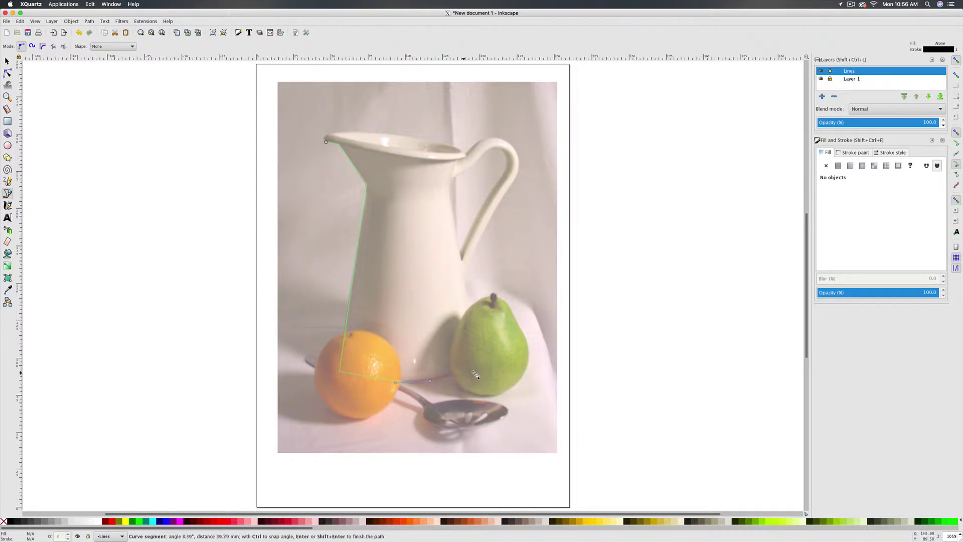
click(482, 367)
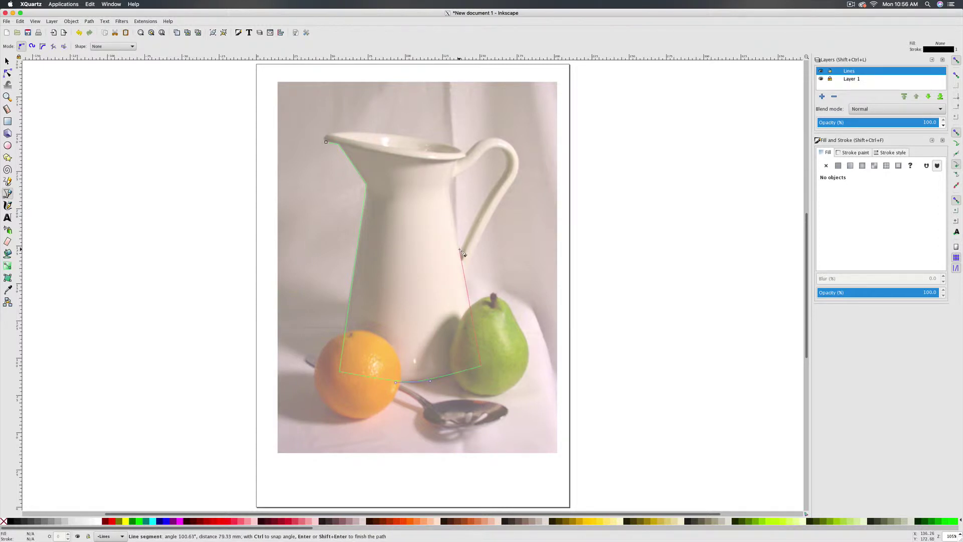
click(450, 189)
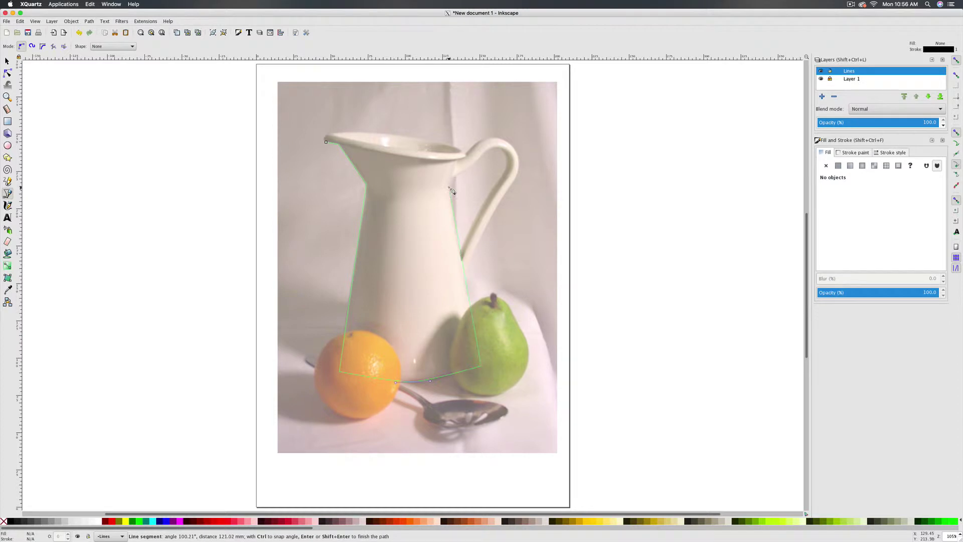
double_click(458, 160)
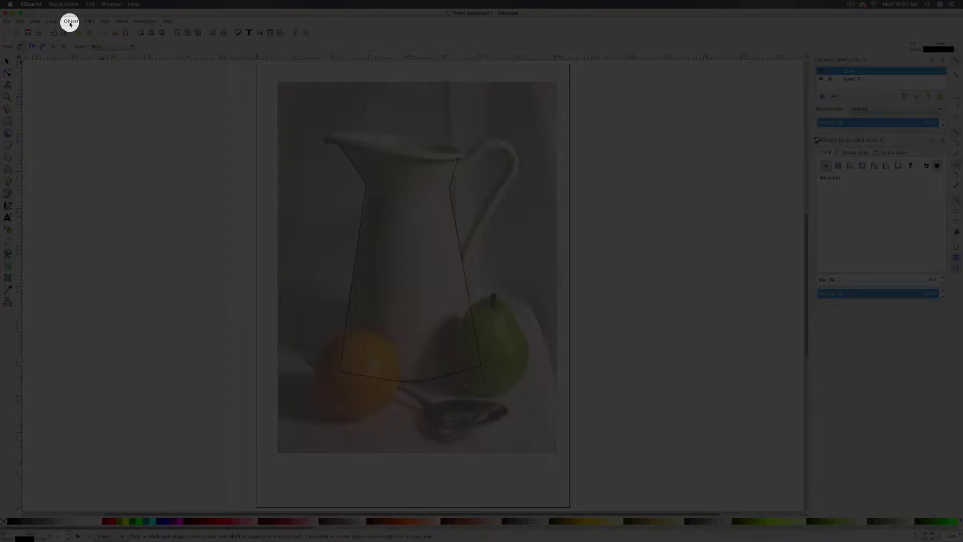
Step: Set the pitcher outline's stroke width to 0.565 mm in Fill and Stroke
click(70, 22)
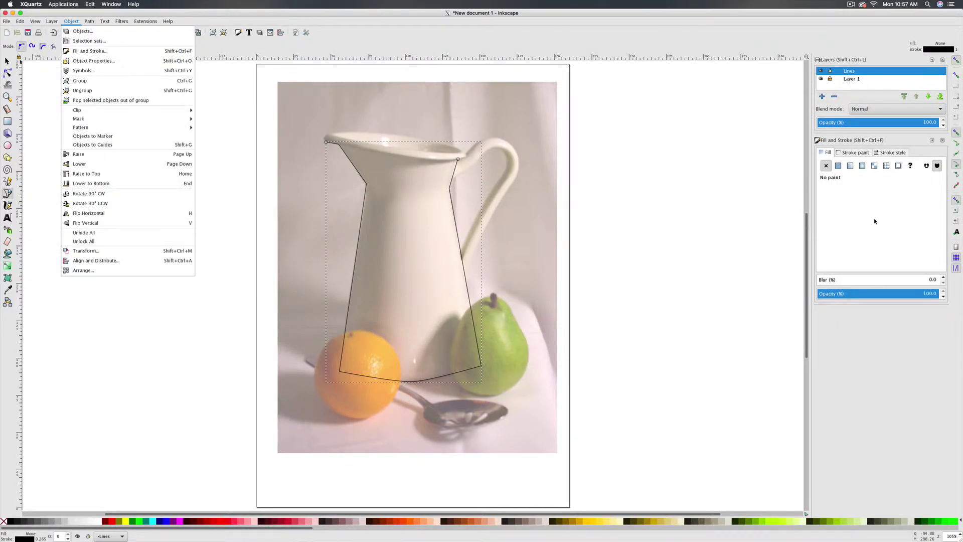
click(459, 249)
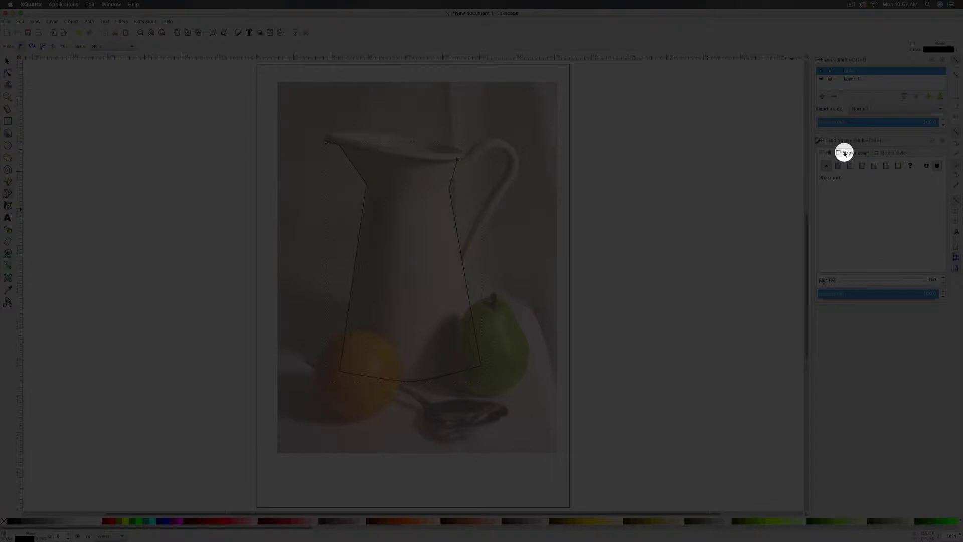
click(845, 153)
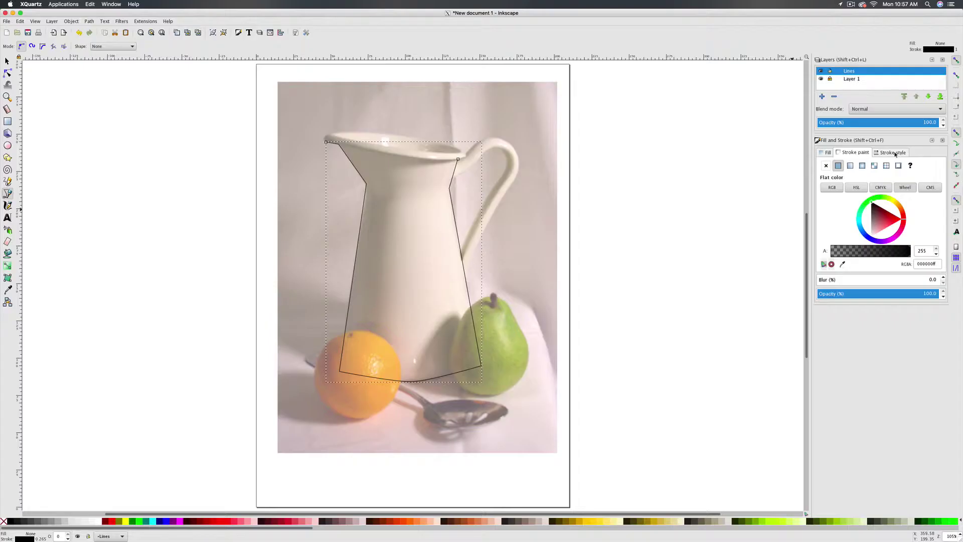
click(895, 153)
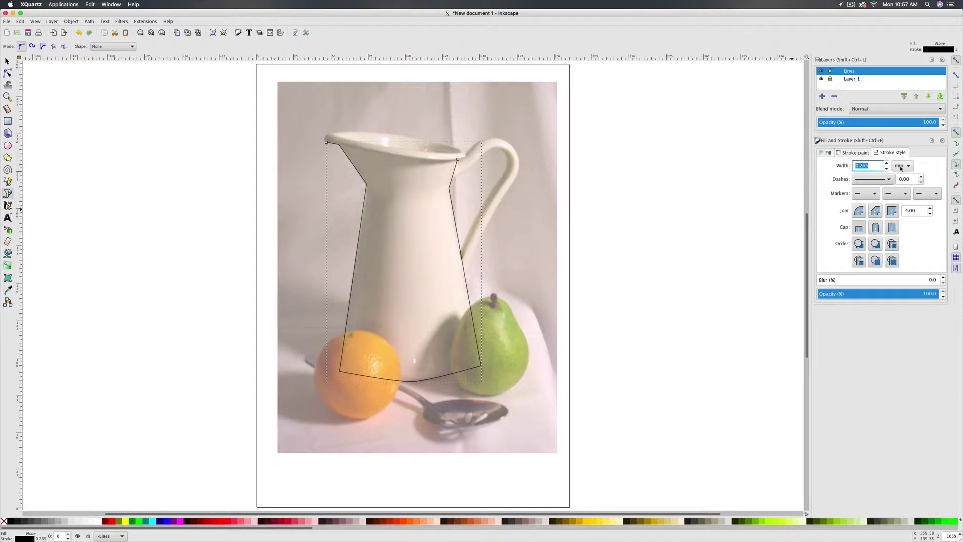
click(886, 163)
click(887, 164)
click(887, 163)
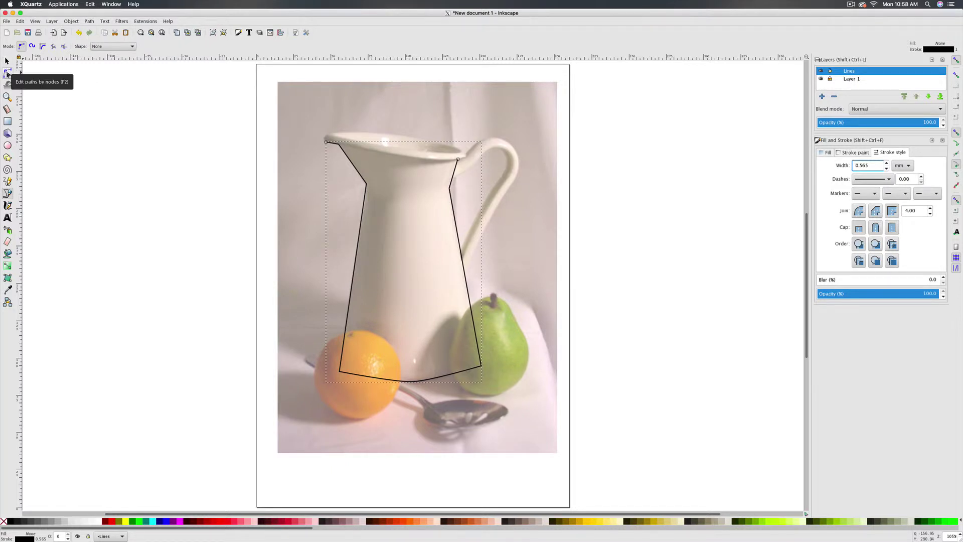
Step: Select the pitcher outline's left shoulder node with the Node tool
click(7, 73)
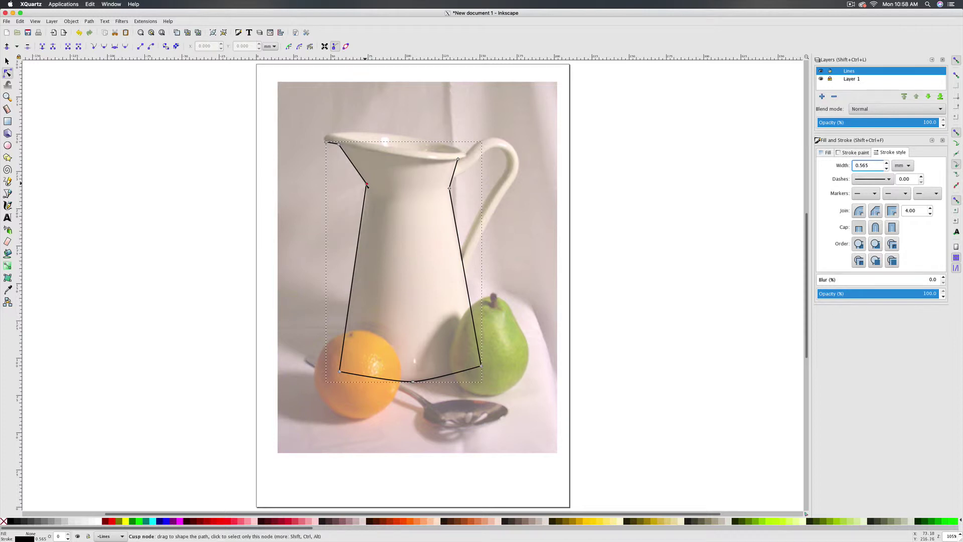
click(367, 185)
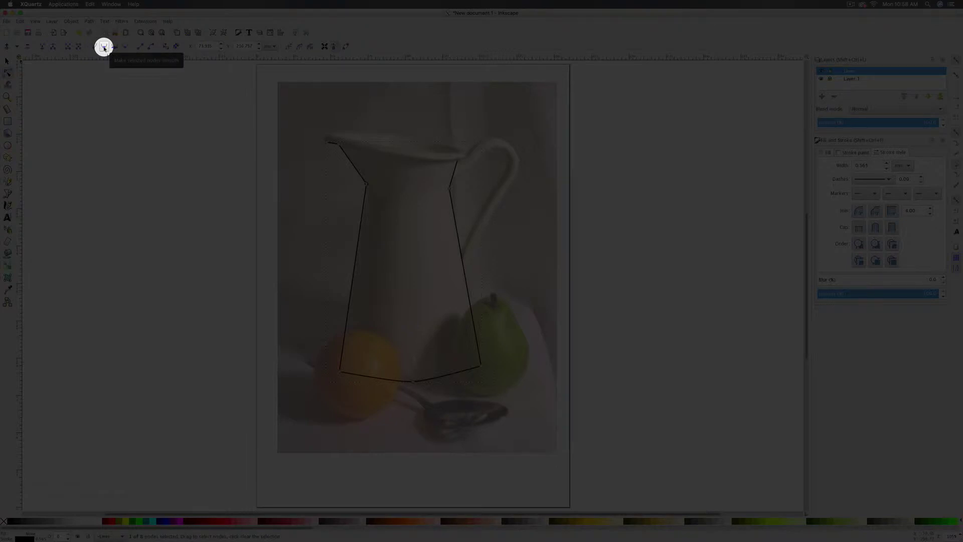
Step: Make the left shoulder node smooth and drag its handles to follow the pitcher's side
click(104, 47)
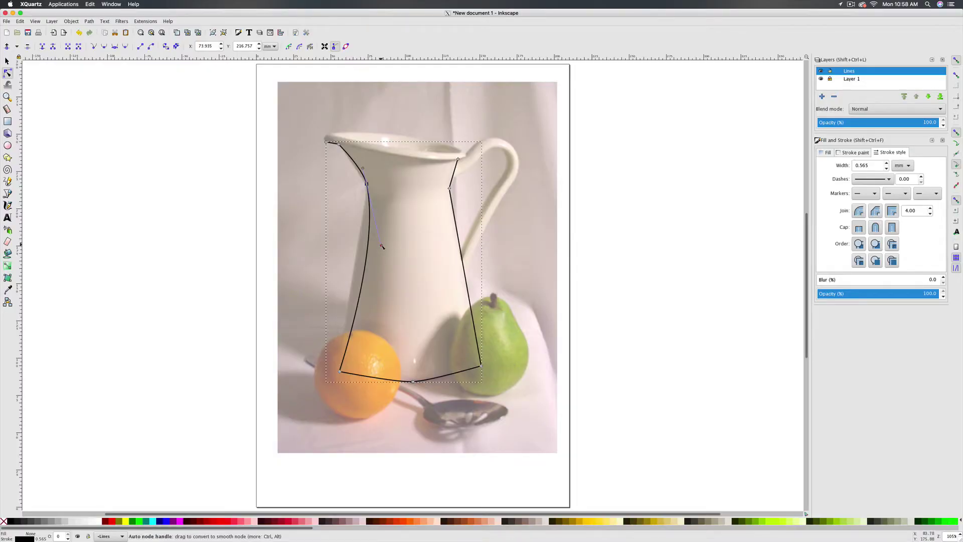
drag(382, 246, 367, 184)
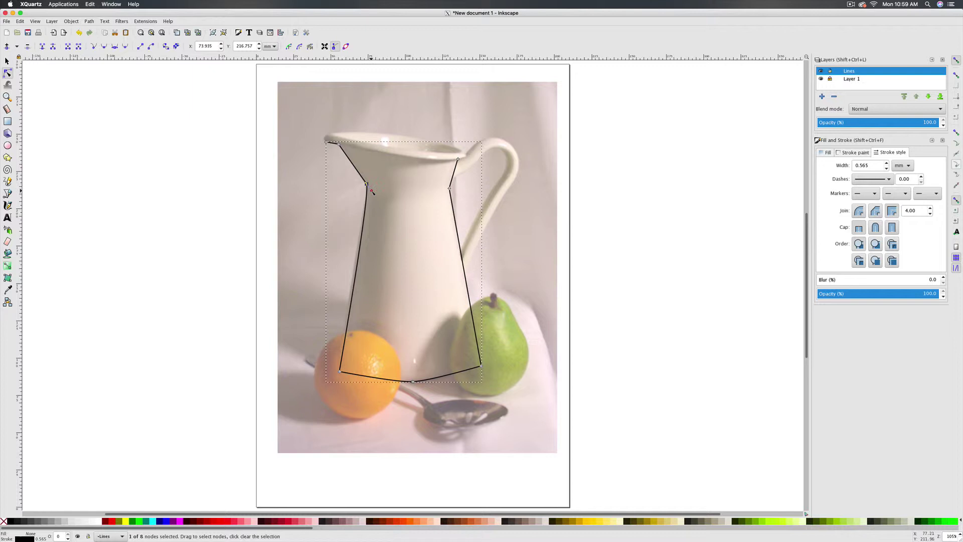
drag(371, 191, 357, 197)
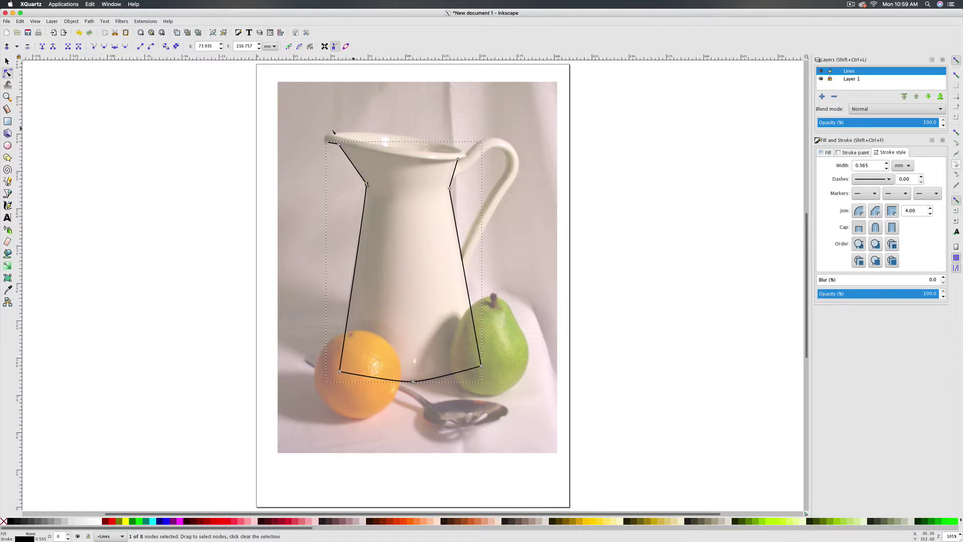
Step: Draw a closed curved Bezier path around the pitcher's oval rim opening
click(8, 194)
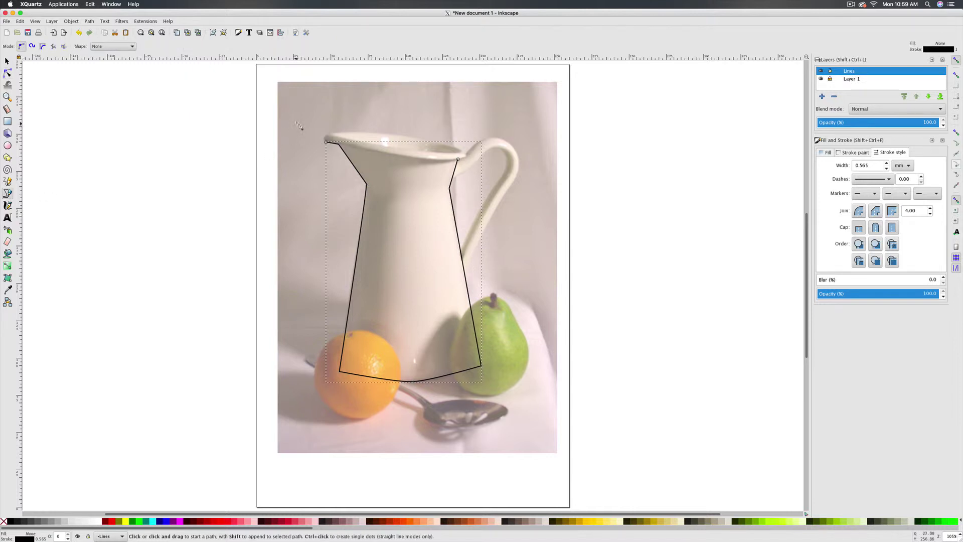
click(335, 135)
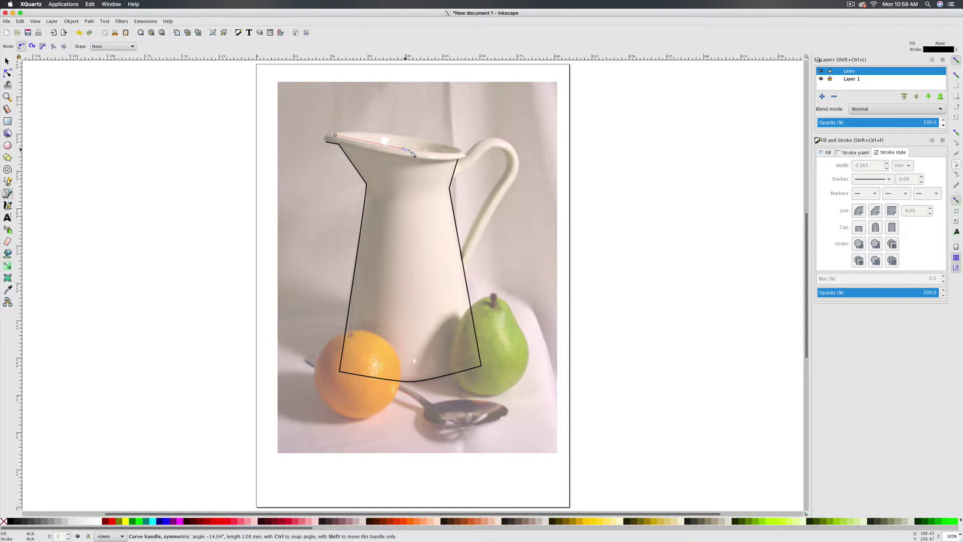
drag(406, 150, 382, 135)
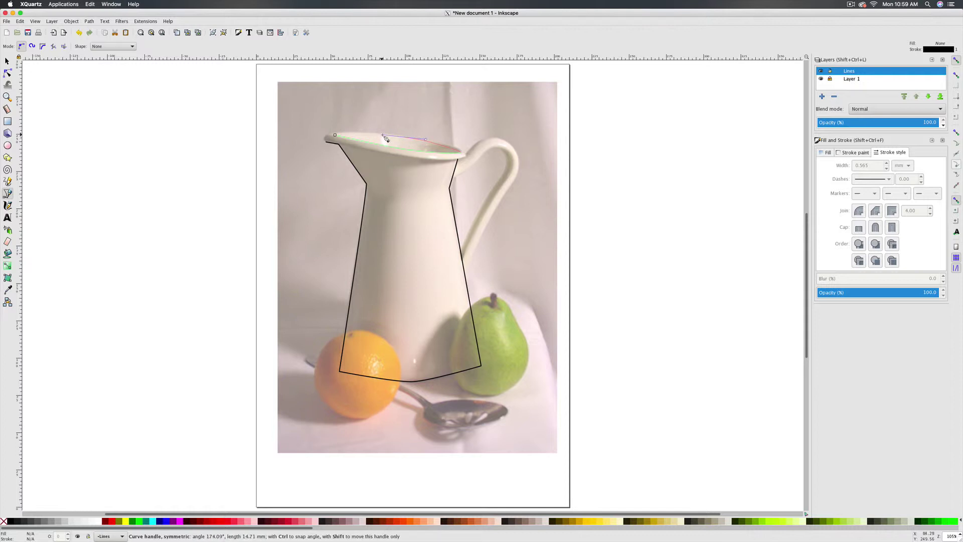
click(335, 136)
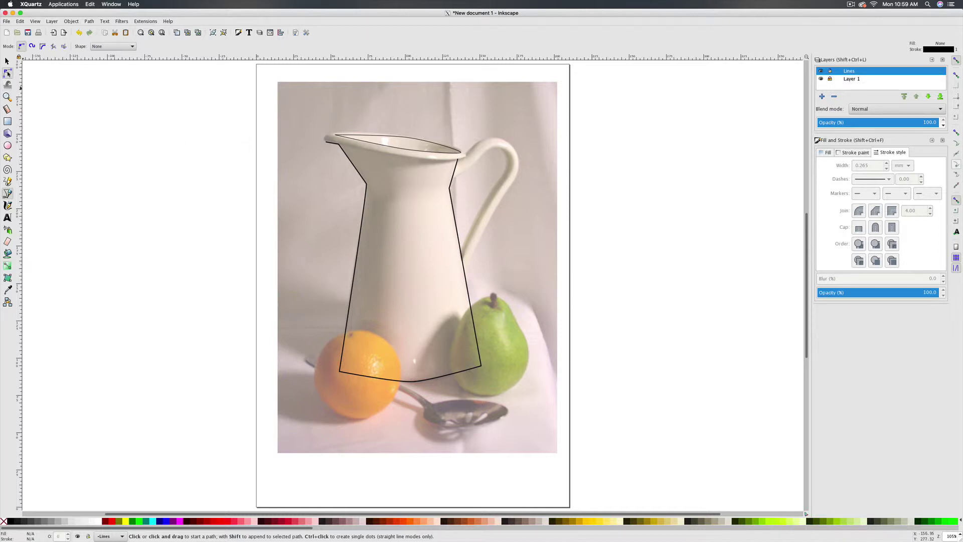
Step: Select the new rim path with the Node tool and pick its right end node
click(7, 73)
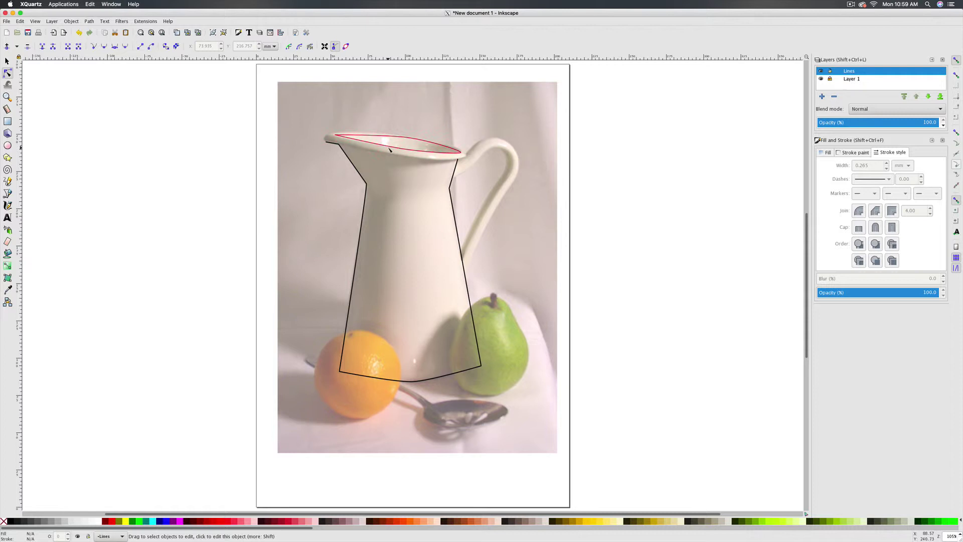
click(391, 149)
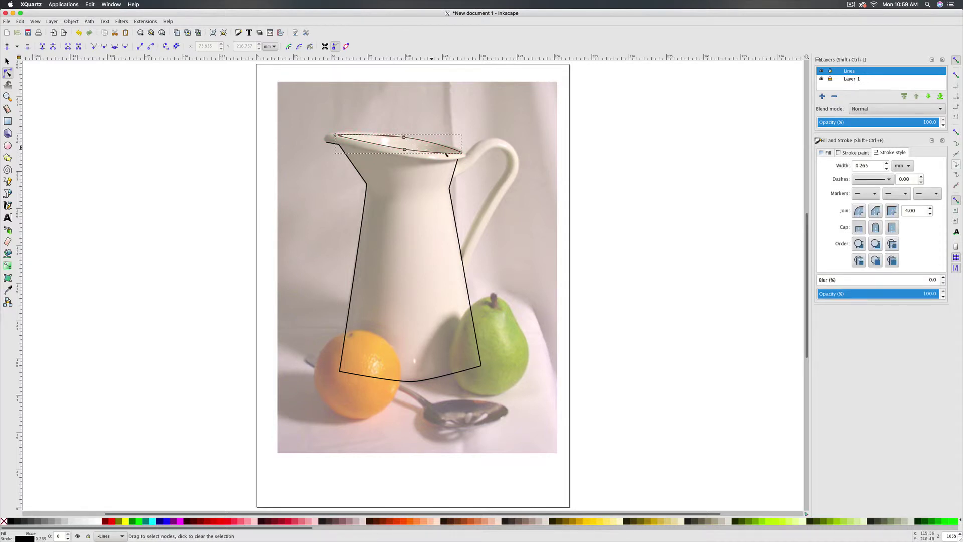
click(462, 152)
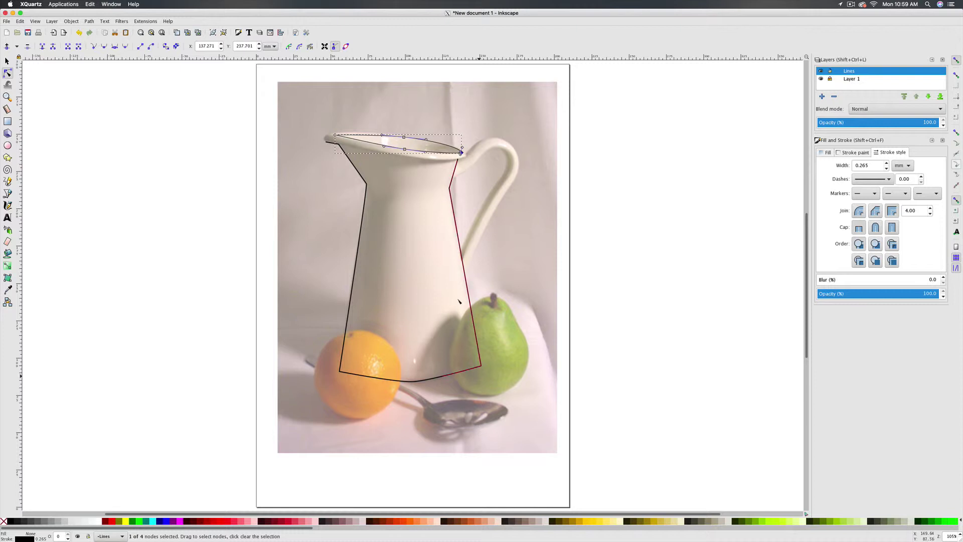
Step: Trace a closed Bezier outline around the pitcher's lip
click(7, 193)
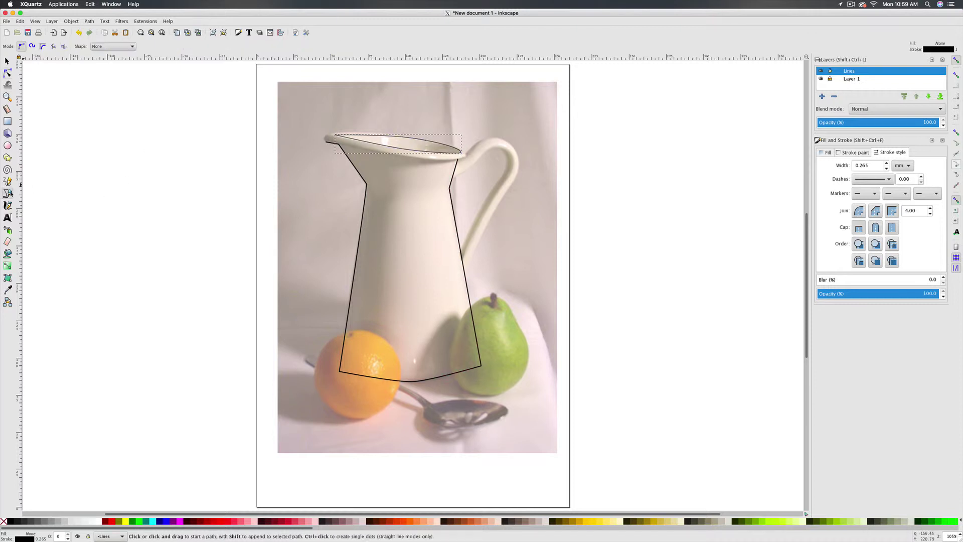
click(325, 141)
drag(389, 134, 439, 161)
click(462, 151)
click(327, 141)
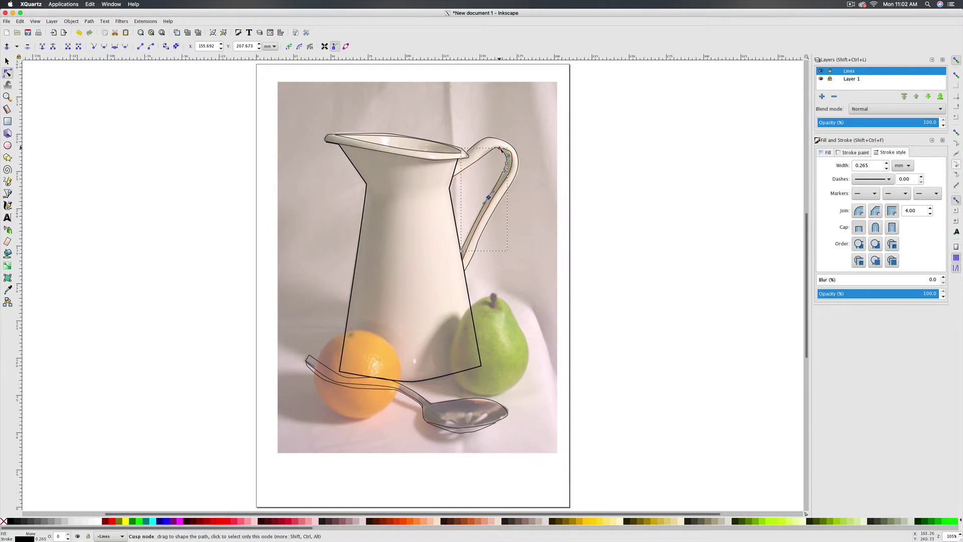
Step: Refine the nodes of the handle and spoon outlines with the Node tool
click(500, 149)
key(Escape)
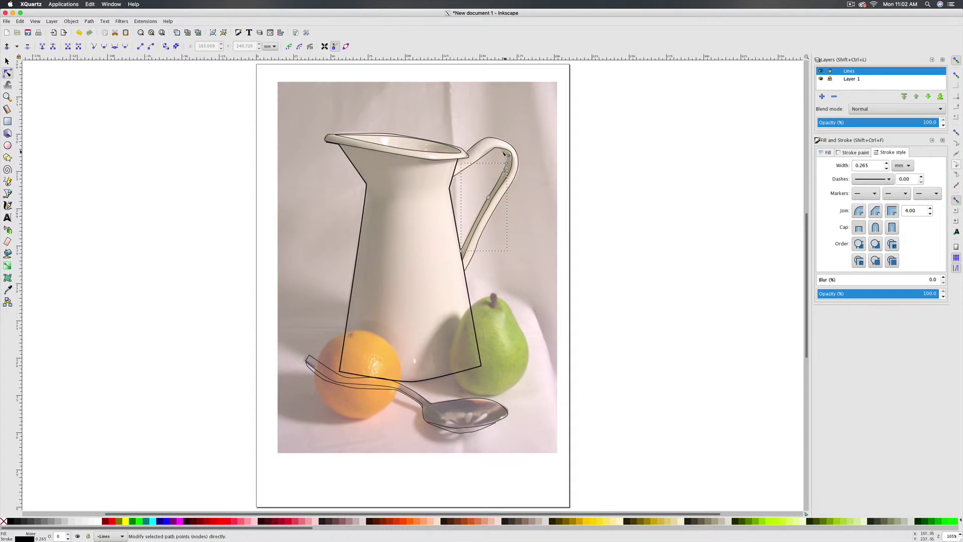
click(505, 180)
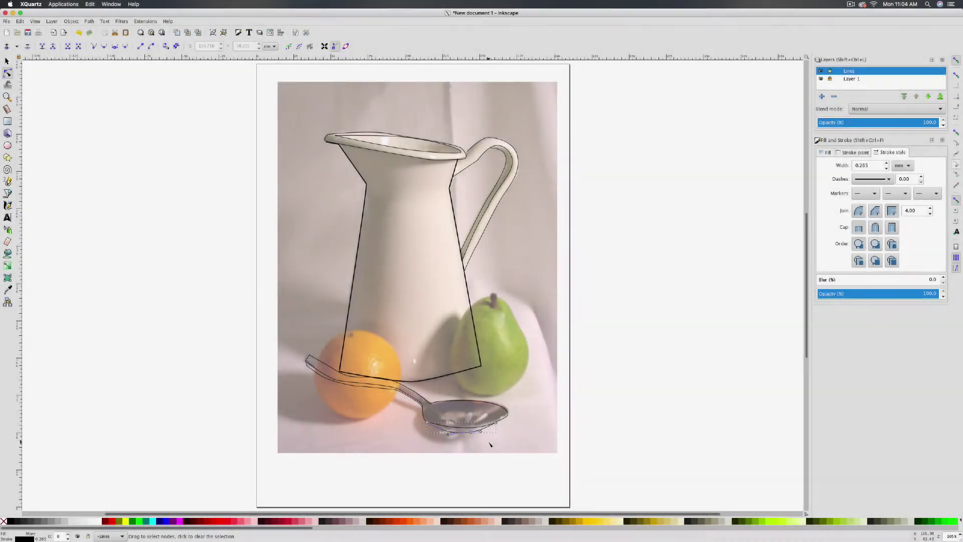
click(490, 445)
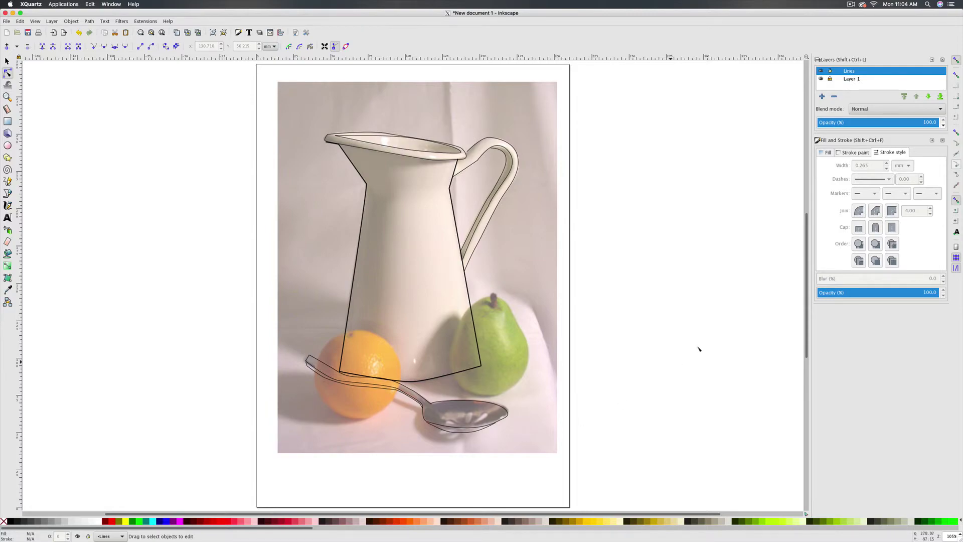
Step: Lock the Lines layer against accidental edits
click(848, 117)
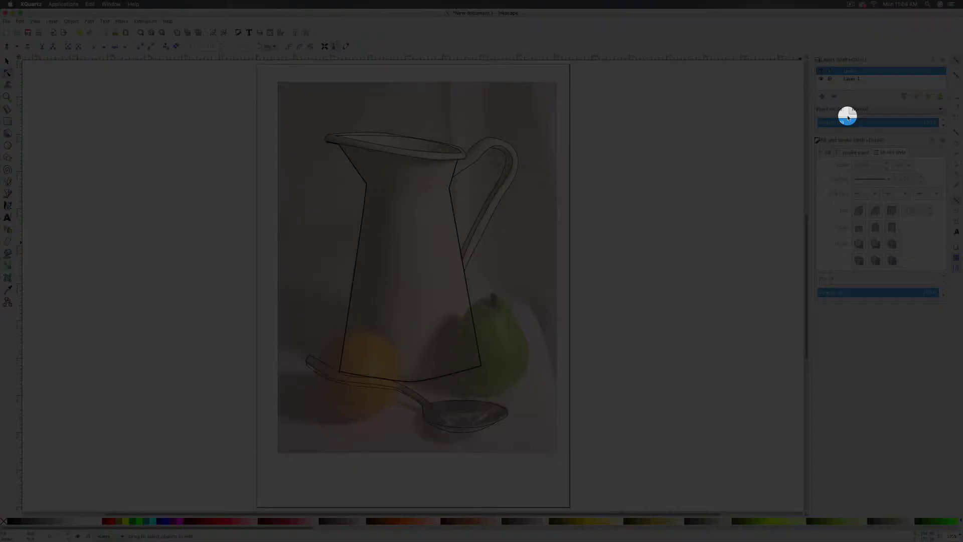
click(830, 71)
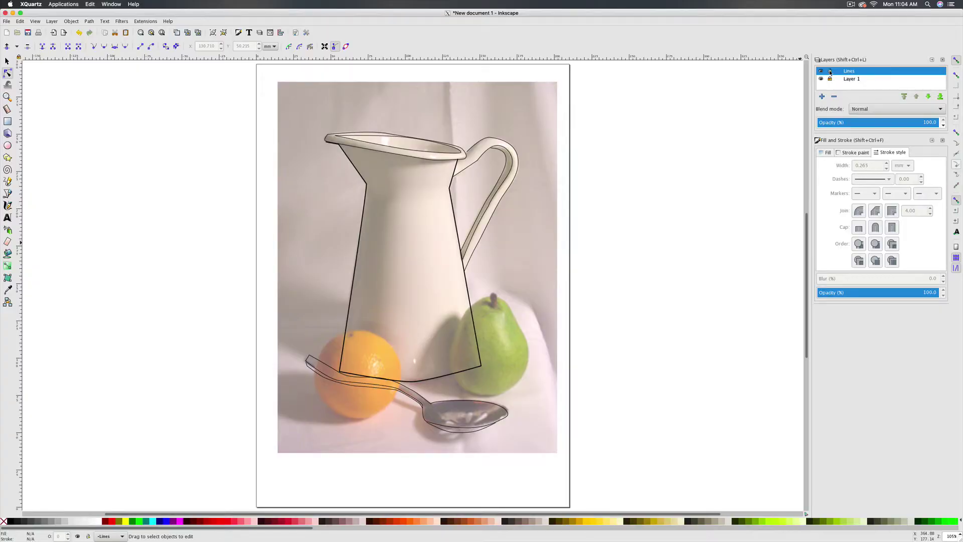
click(830, 72)
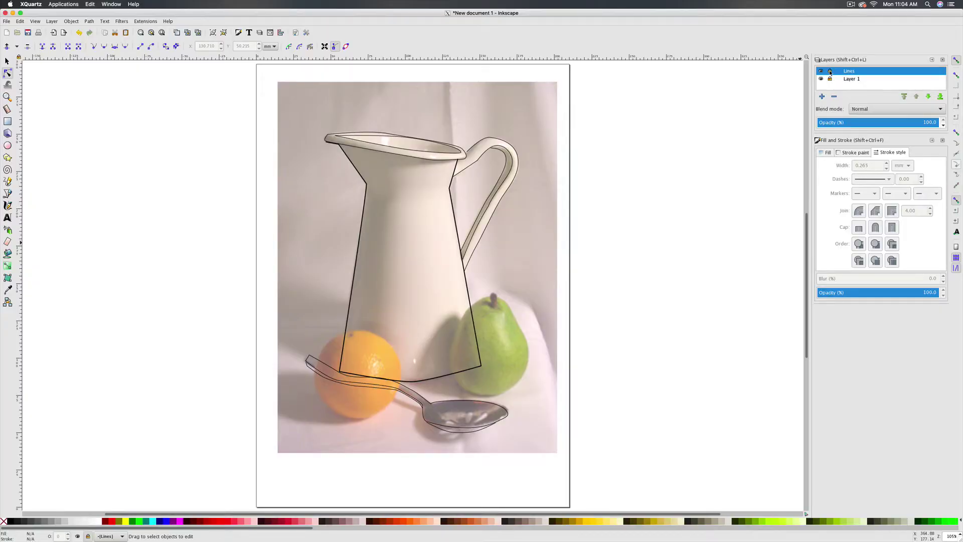
Step: Add a new layer named 'Fruit' and hide the Lines layer
click(823, 97)
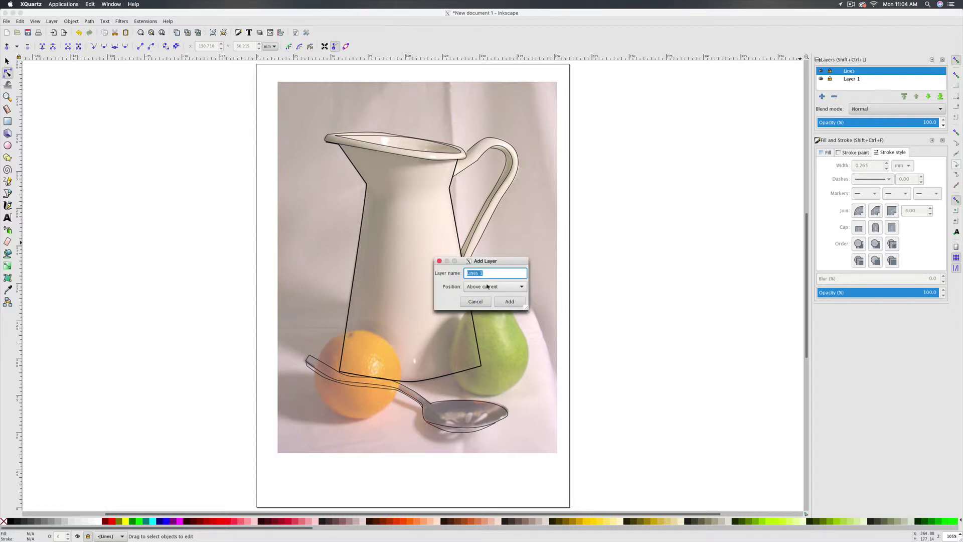
text(Fruit)
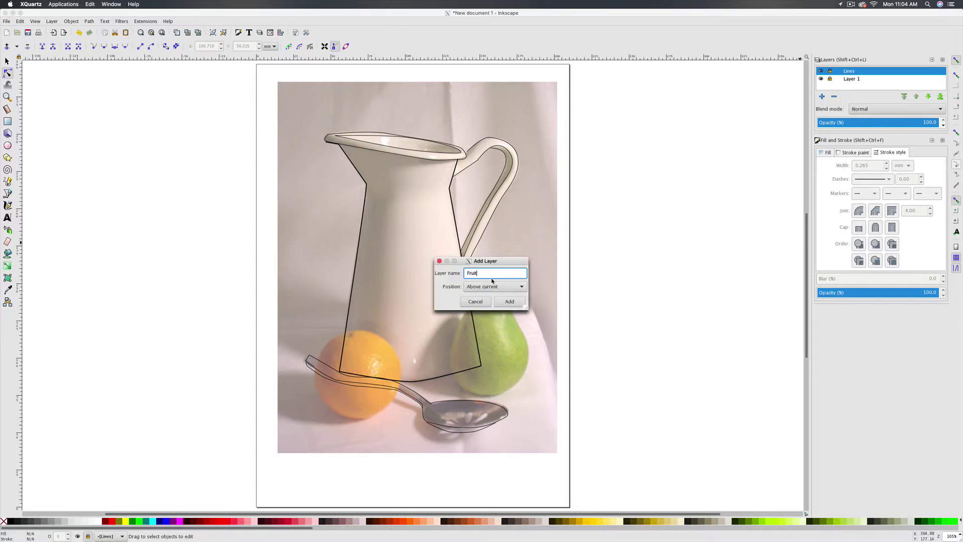
click(509, 302)
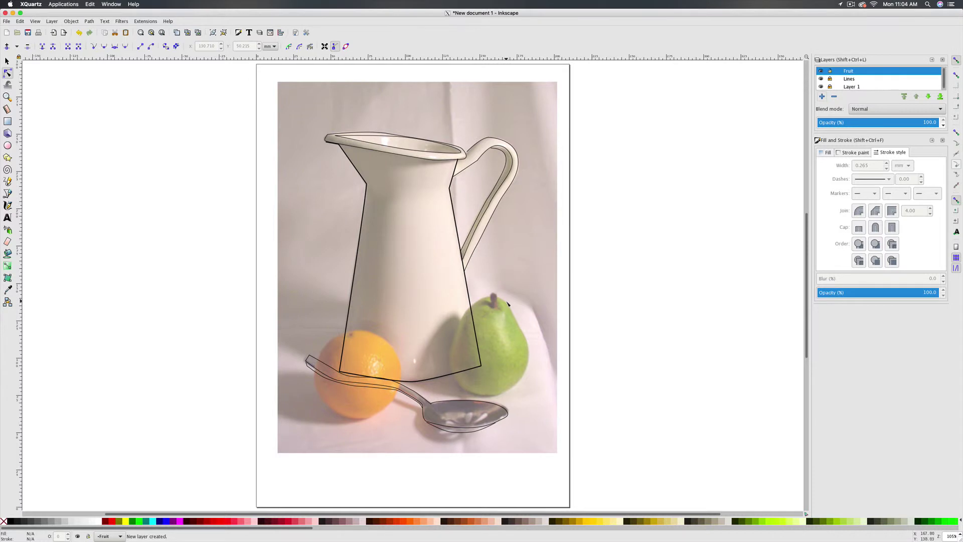
click(829, 81)
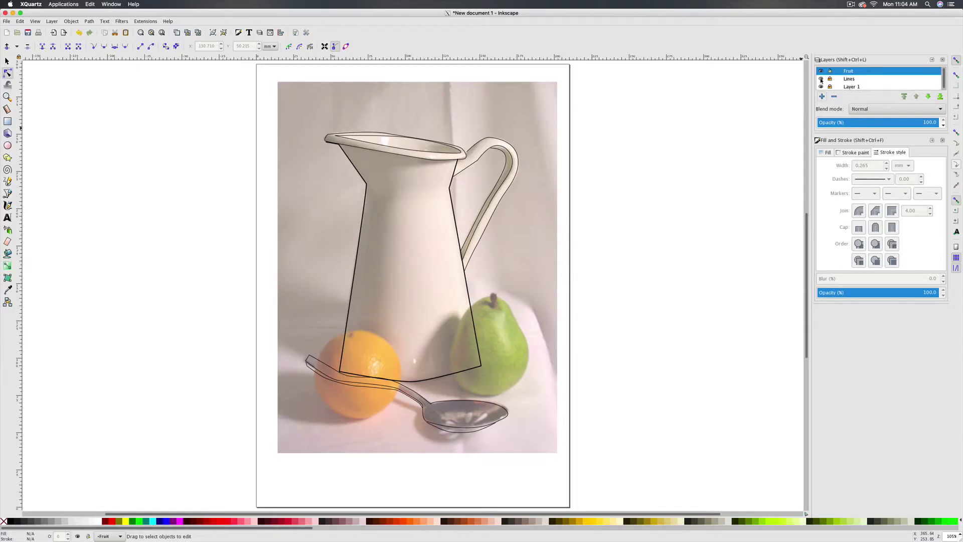
click(821, 80)
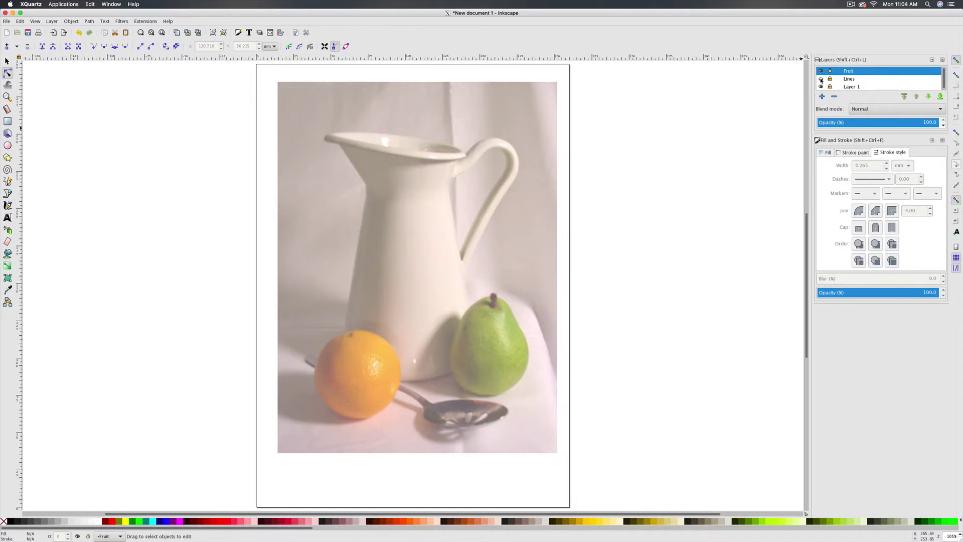
Step: Draw a circle over the orange and set its fill to No paint, keeping the black outline
click(8, 146)
drag(325, 341, 412, 428)
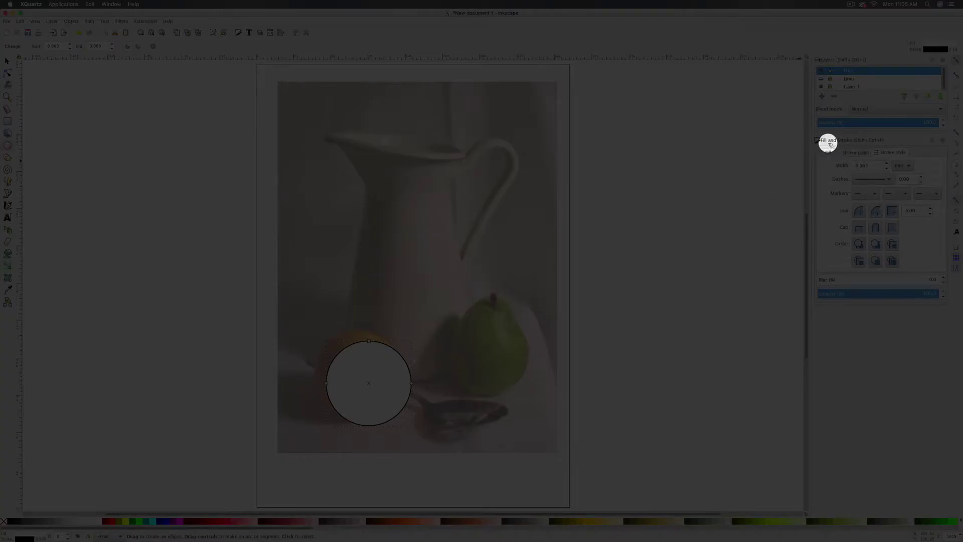
click(824, 155)
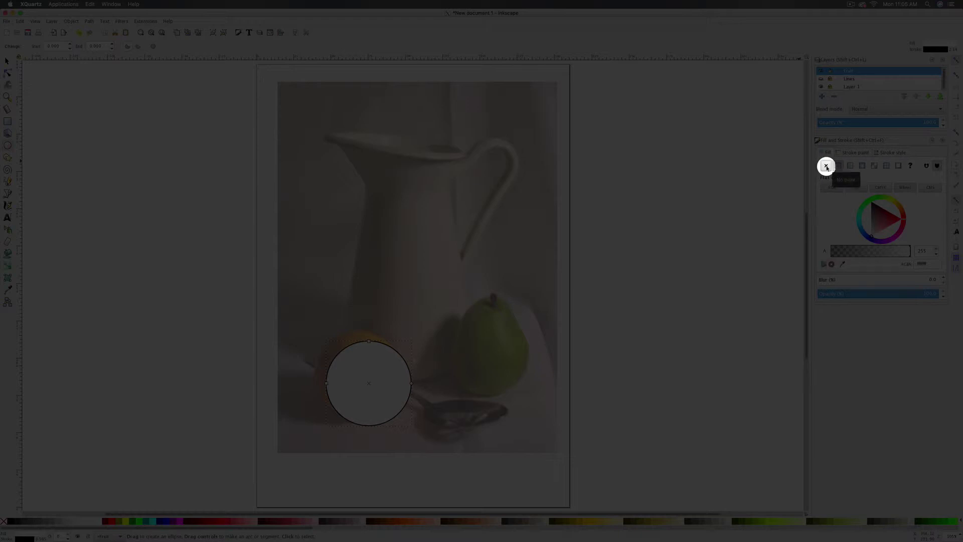
click(827, 166)
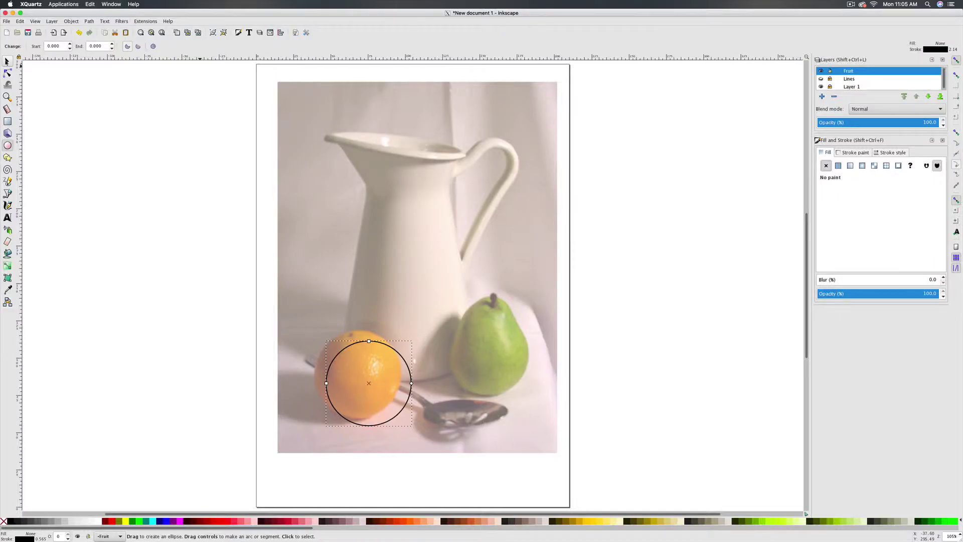
click(6, 61)
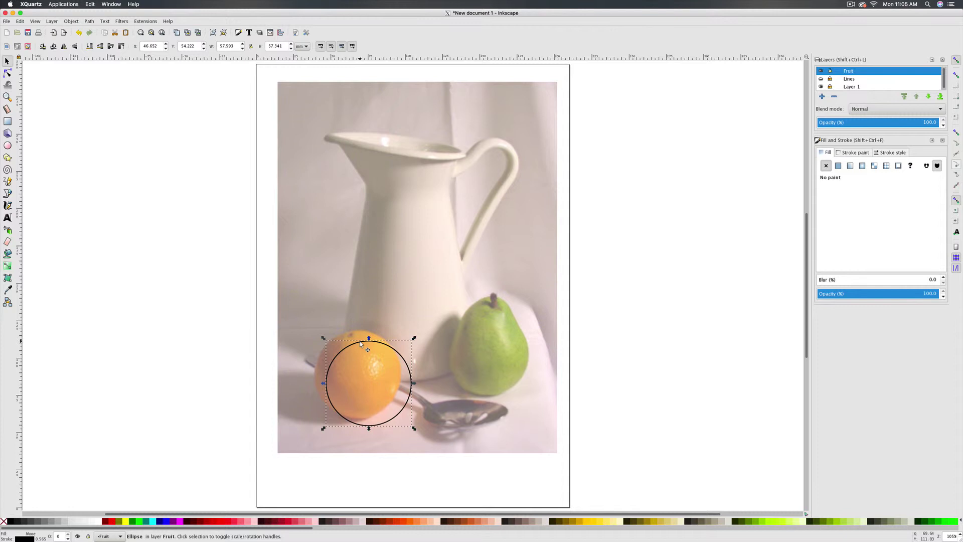
Step: Move the orange's circle into place, convert it to a path, and nudge its top and bottom nodes outward
drag(360, 339, 349, 330)
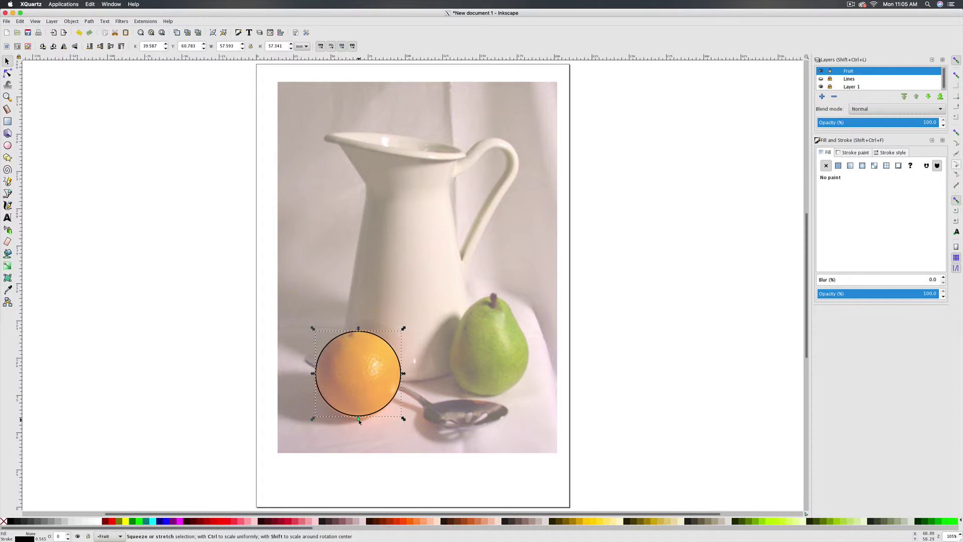
click(8, 74)
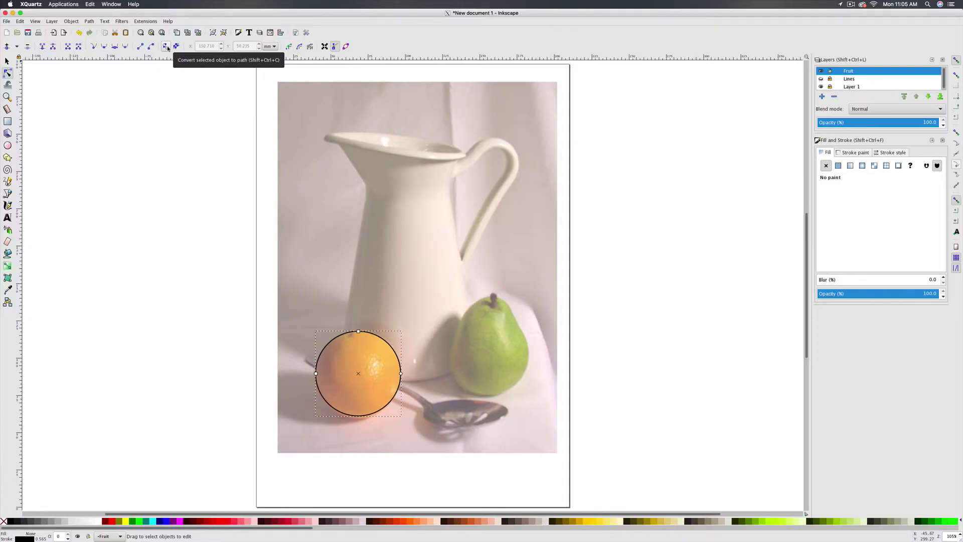
click(167, 48)
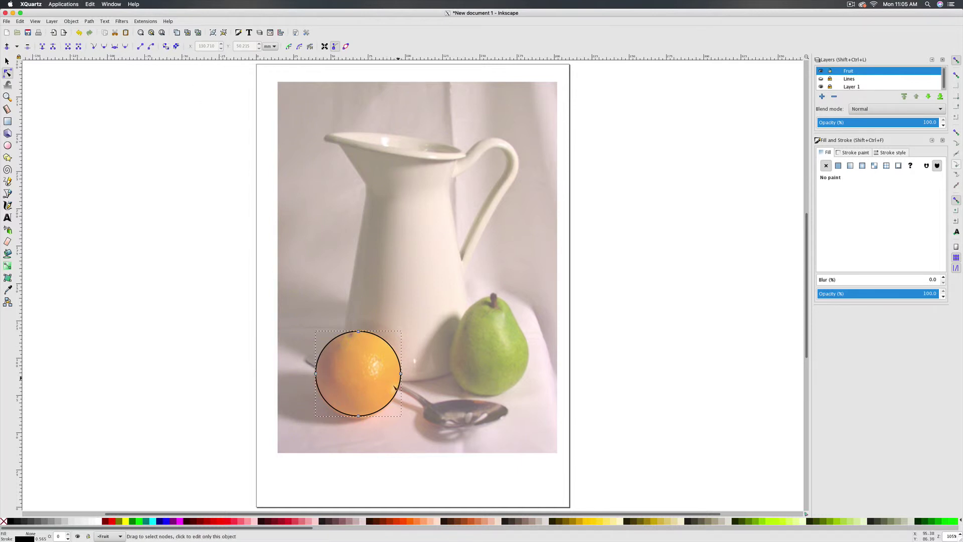
drag(359, 417, 359, 420)
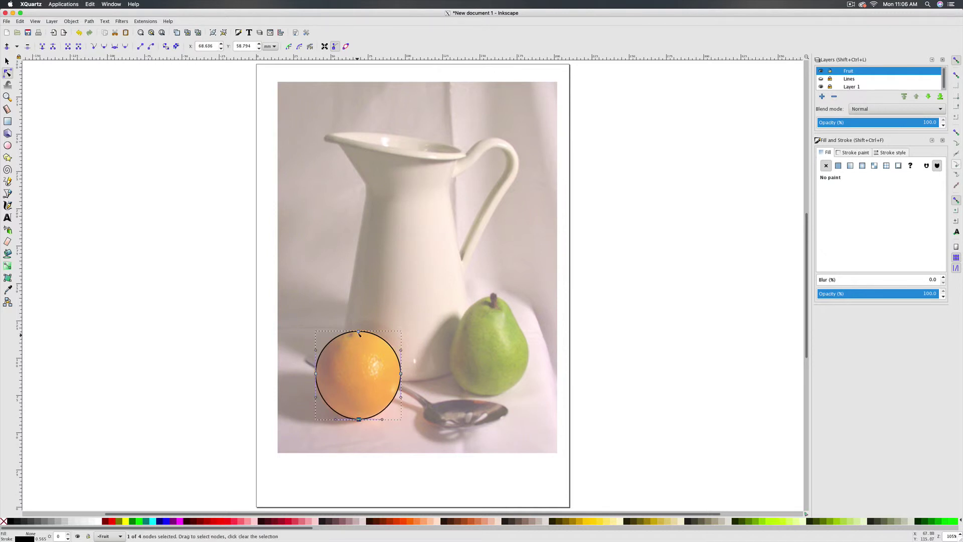
drag(358, 332, 359, 329)
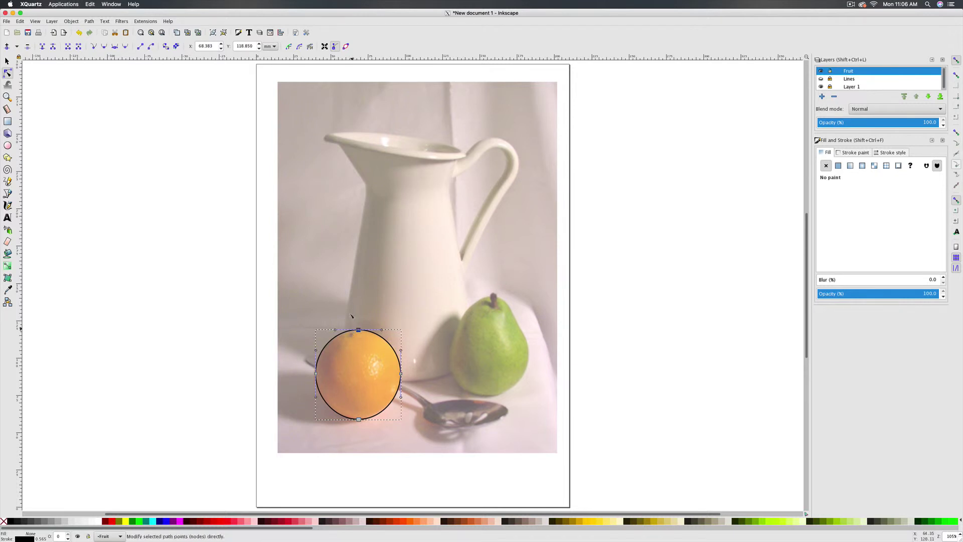
Step: Draw an ellipse of about 48.70 × 43.91 mm over the pear's body
click(8, 146)
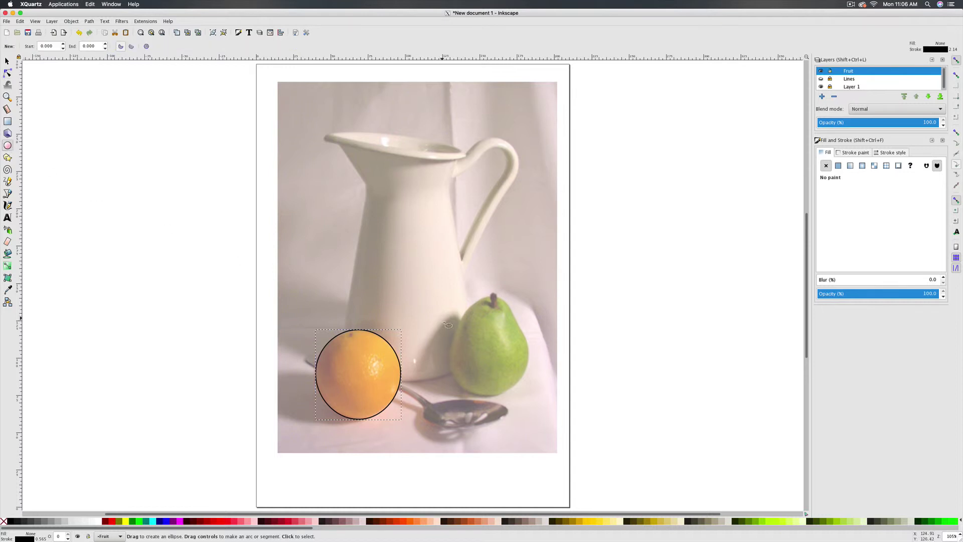
drag(454, 333, 527, 400)
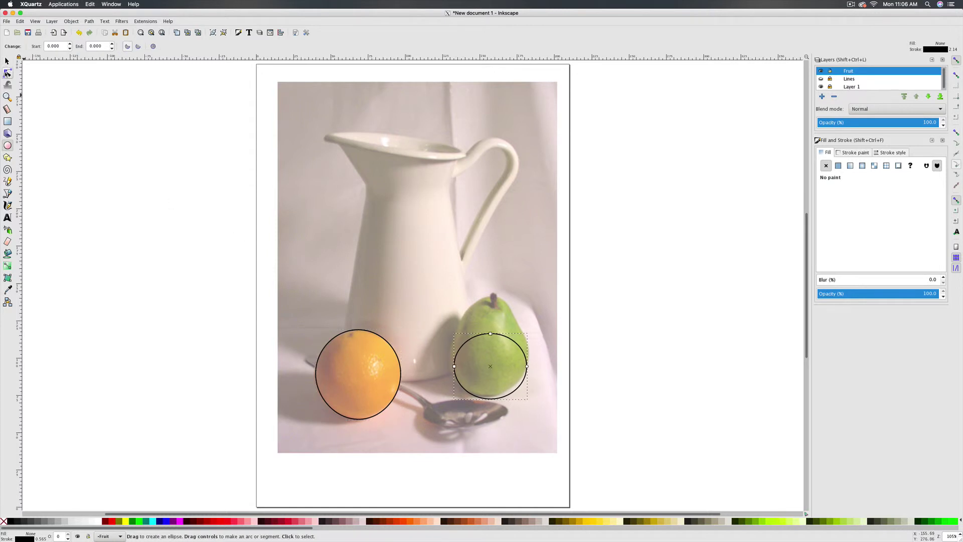
click(7, 74)
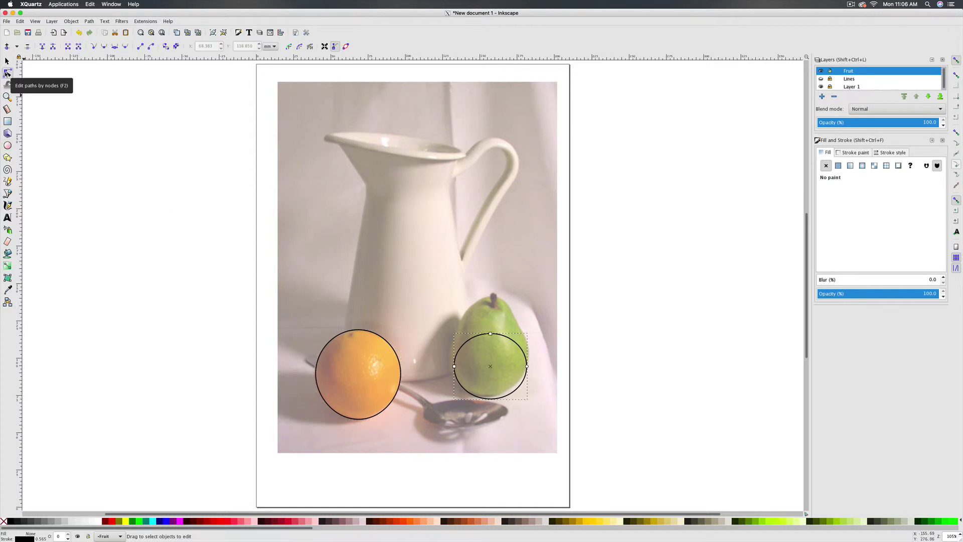
Step: Convert the pear ellipse to a path, pulling its top up to the stem and fitting its sides and bottom
click(167, 47)
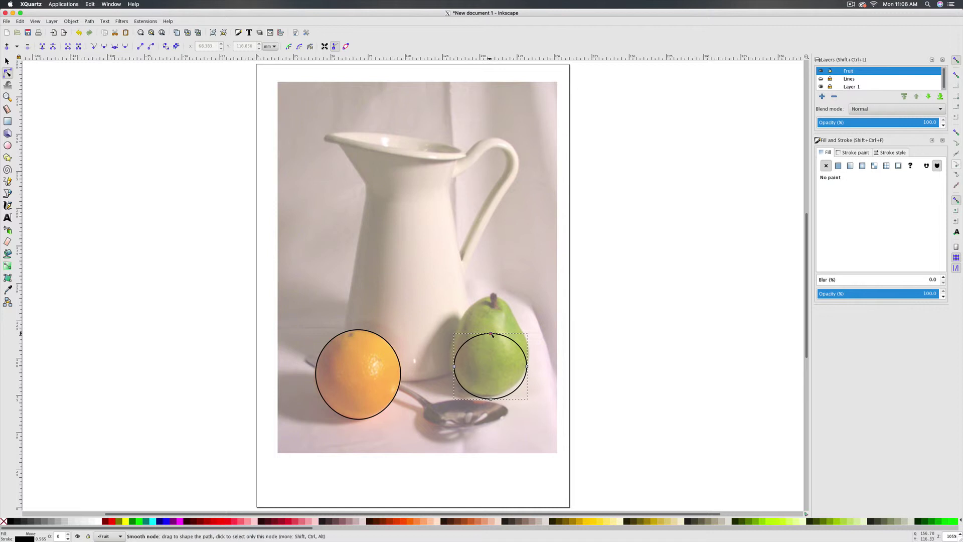
drag(491, 333, 493, 297)
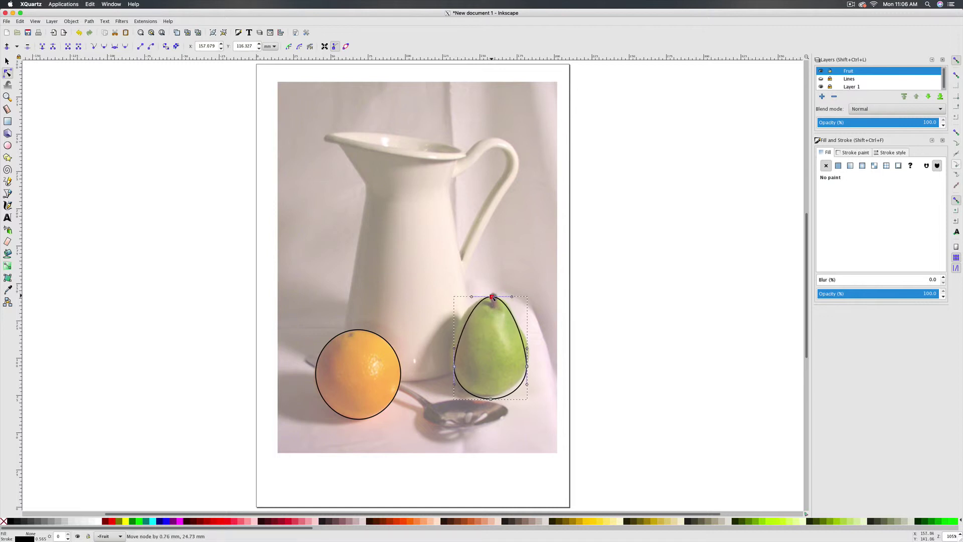
drag(491, 399, 487, 399)
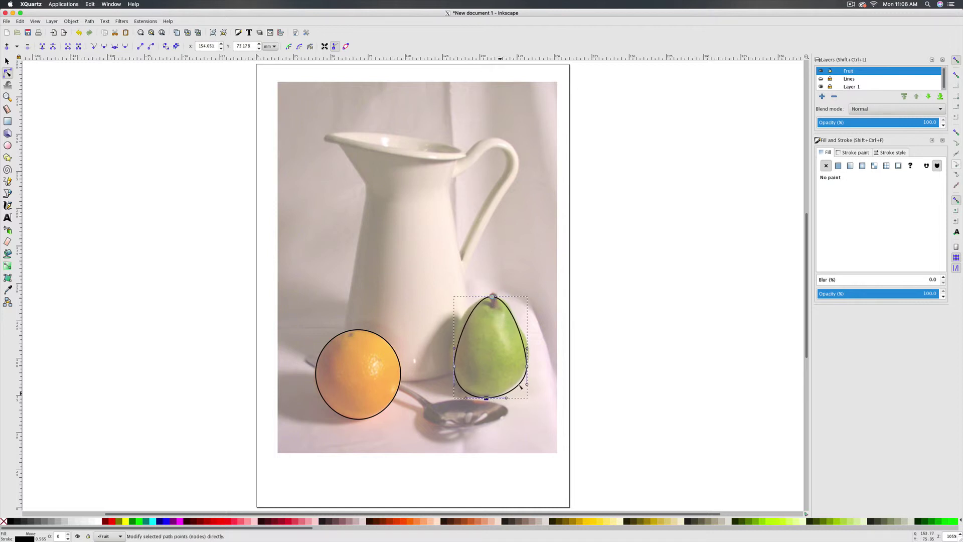
mouse_move(527, 365)
mouse_down()
mouse_move(529, 349)
mouse_move(528, 361)
mouse_up()
drag(454, 368, 450, 359)
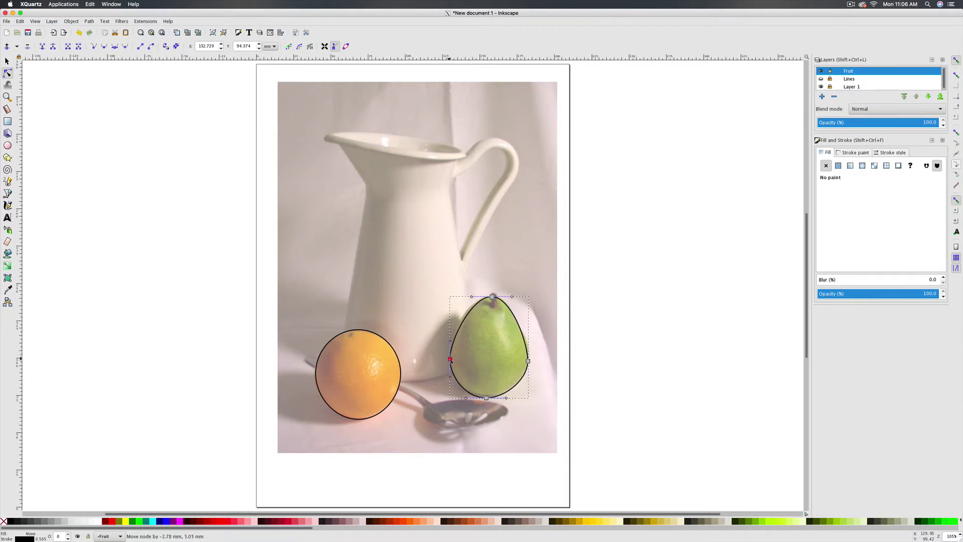
drag(487, 399, 487, 397)
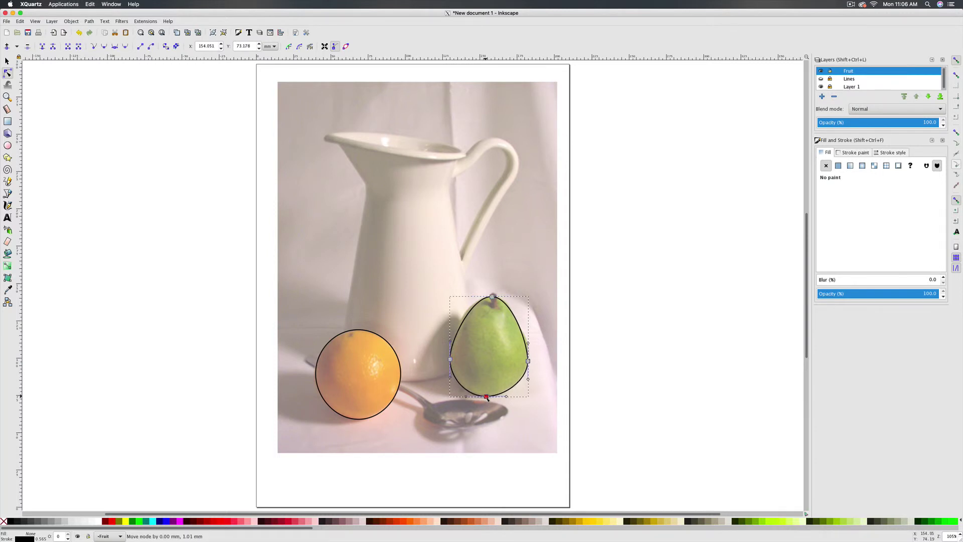
Step: Add nodes on the pear's upper curves and bend them to follow its narrowing neck
double_click(467, 320)
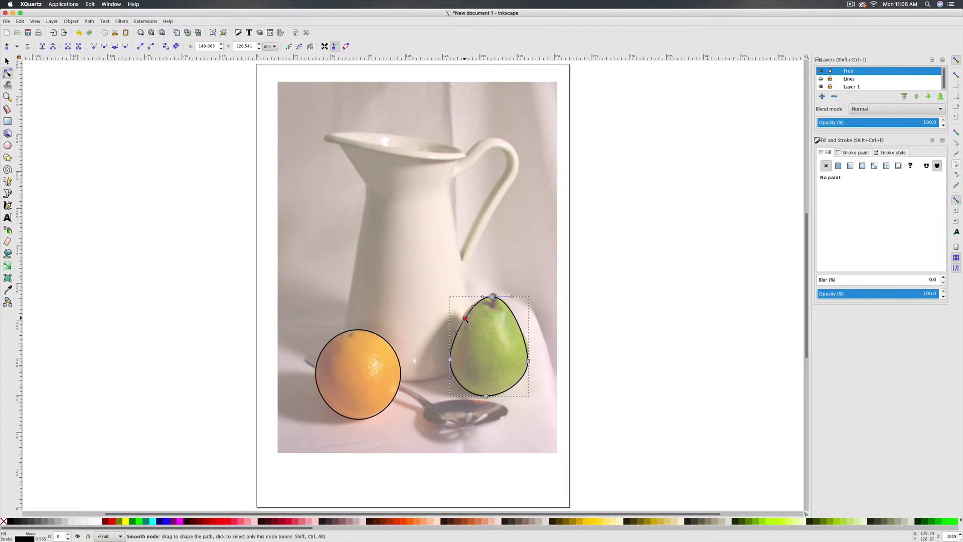
drag(467, 319, 463, 316)
double_click(518, 323)
drag(528, 343, 529, 341)
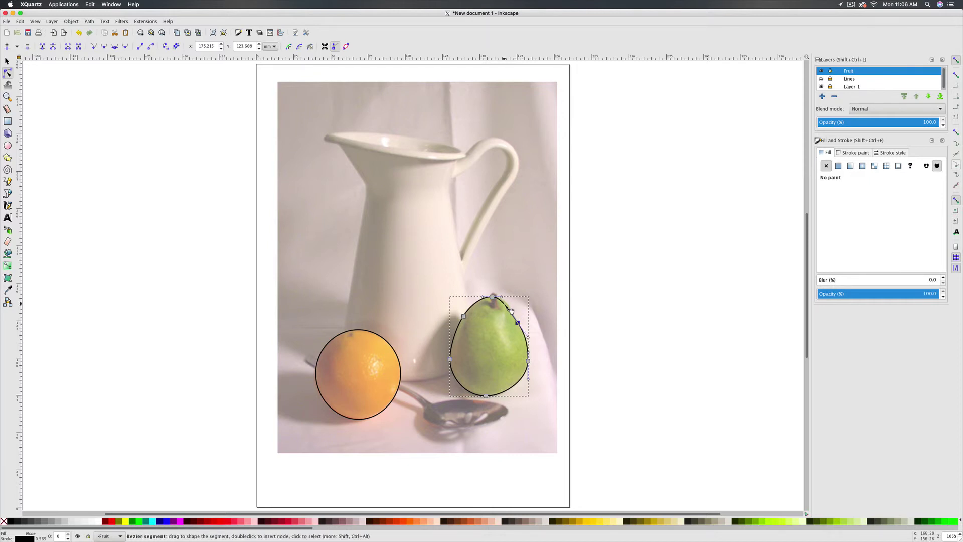
drag(502, 297, 507, 297)
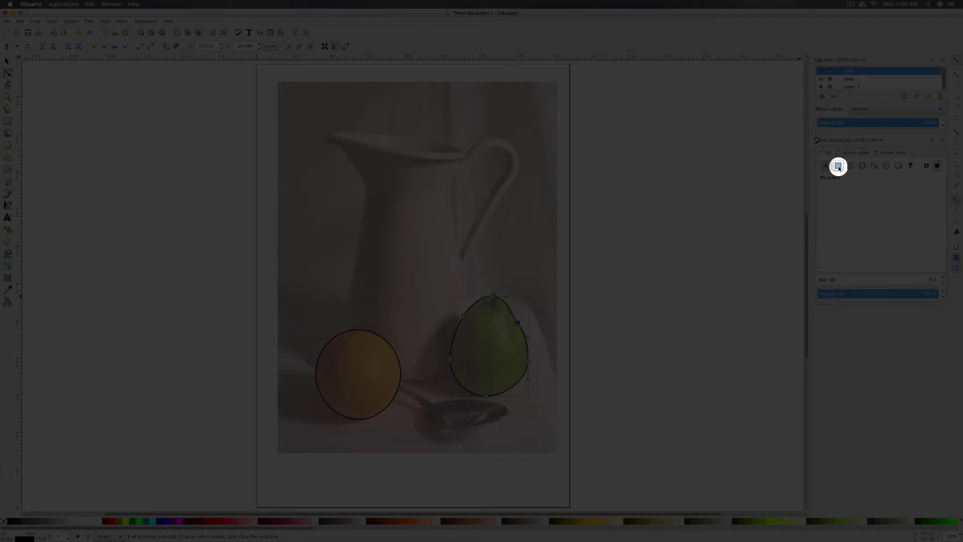
Step: Give the pear shape a flat white fill, checking the CMYK, HSL, RGB and wheel colour pickers
click(839, 166)
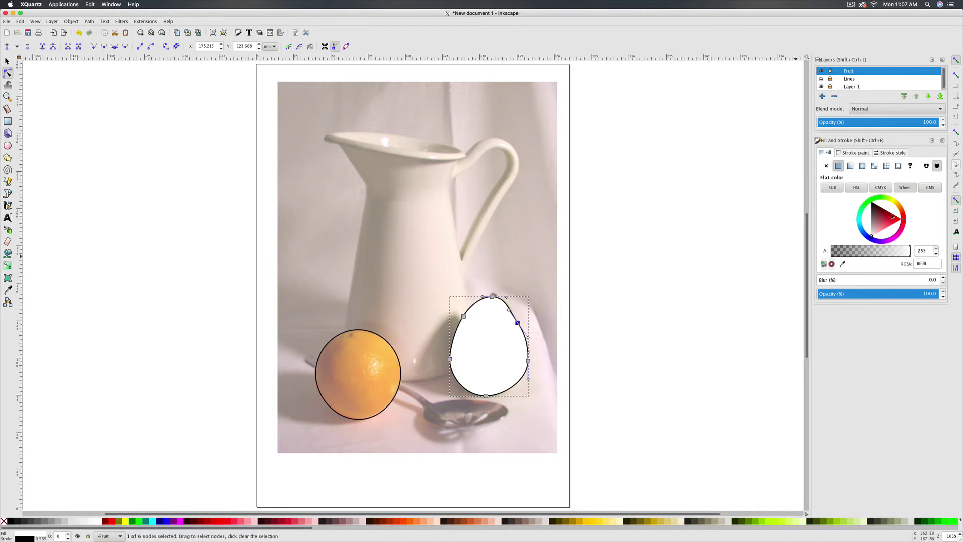
click(881, 187)
click(857, 187)
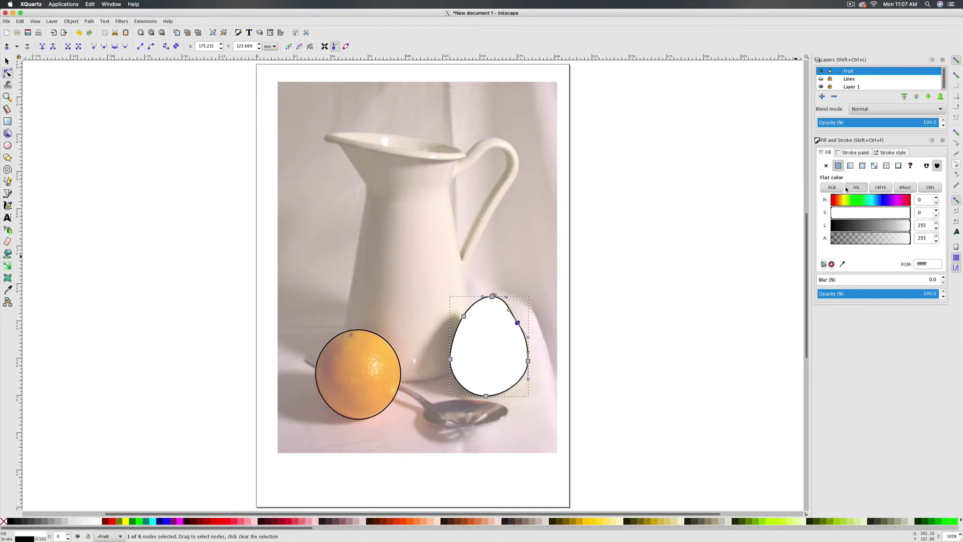
click(833, 188)
click(905, 187)
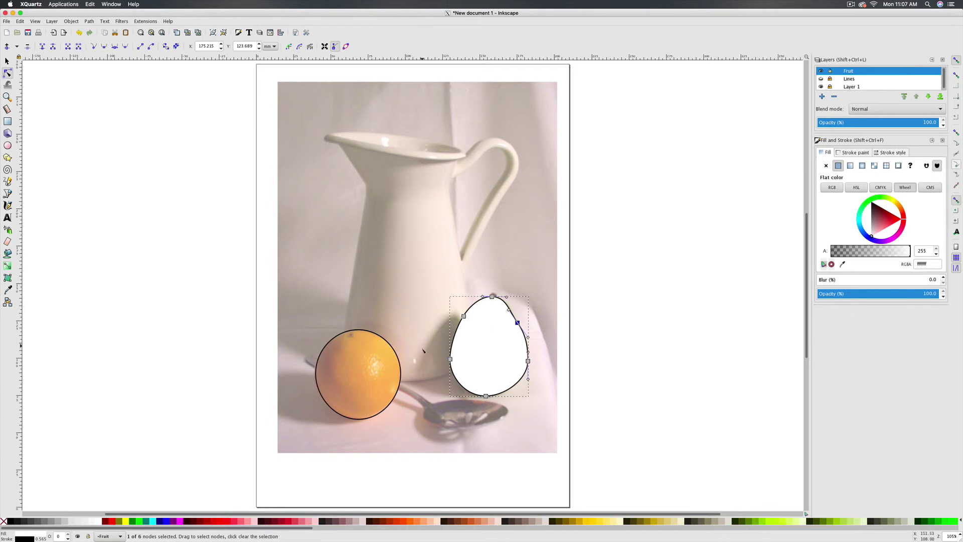
Step: Give the orange circle a solid white fill as well
click(385, 341)
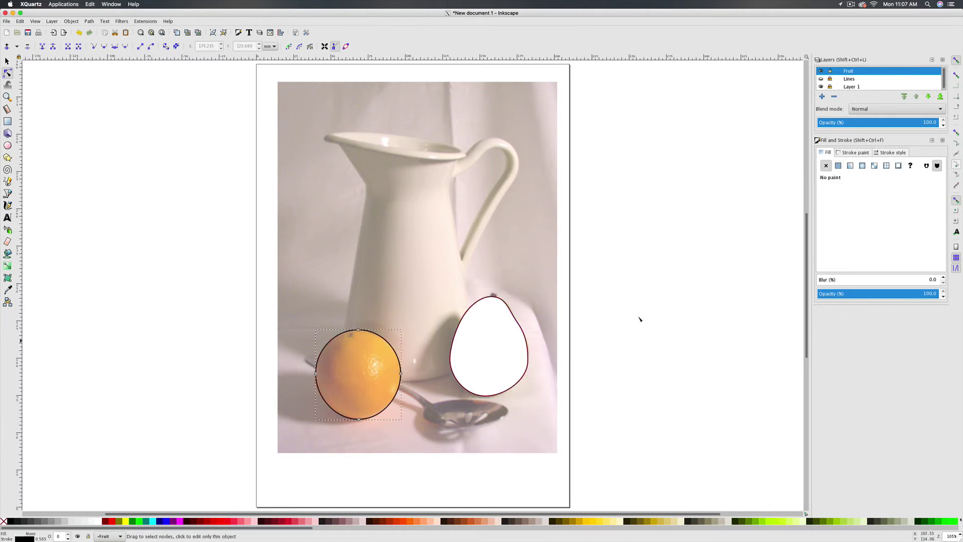
click(838, 166)
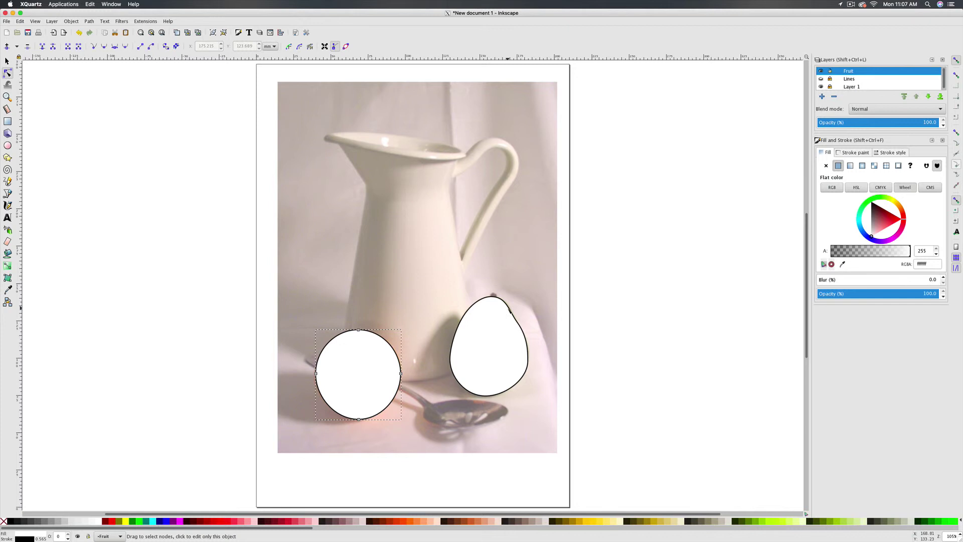
click(890, 153)
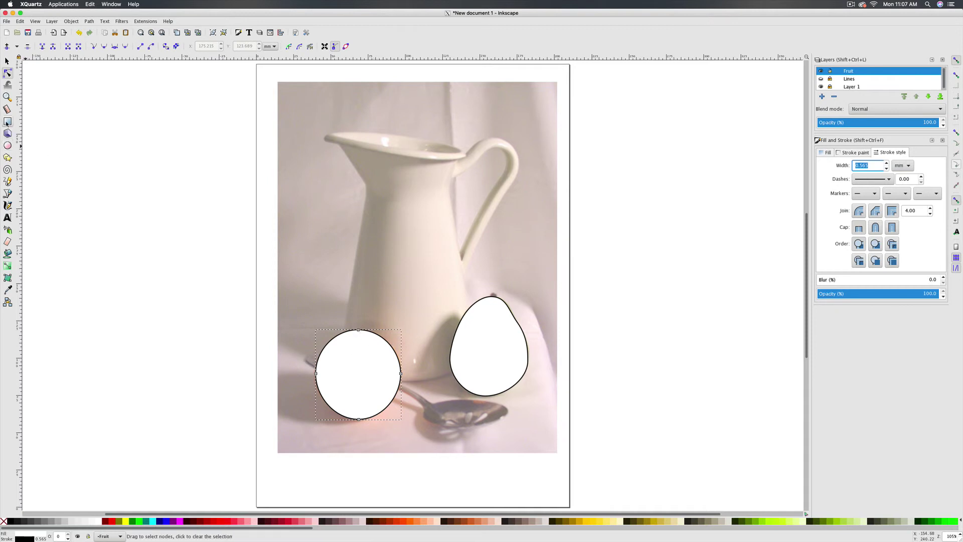
Step: Draw a small stem ellipse at the top of the orange and tilt it slightly
click(8, 146)
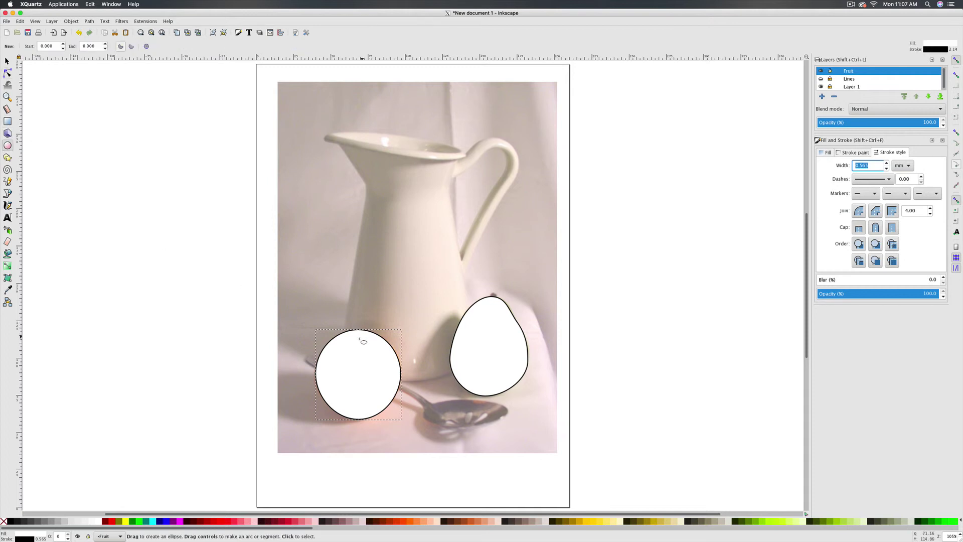
drag(357, 334, 351, 336)
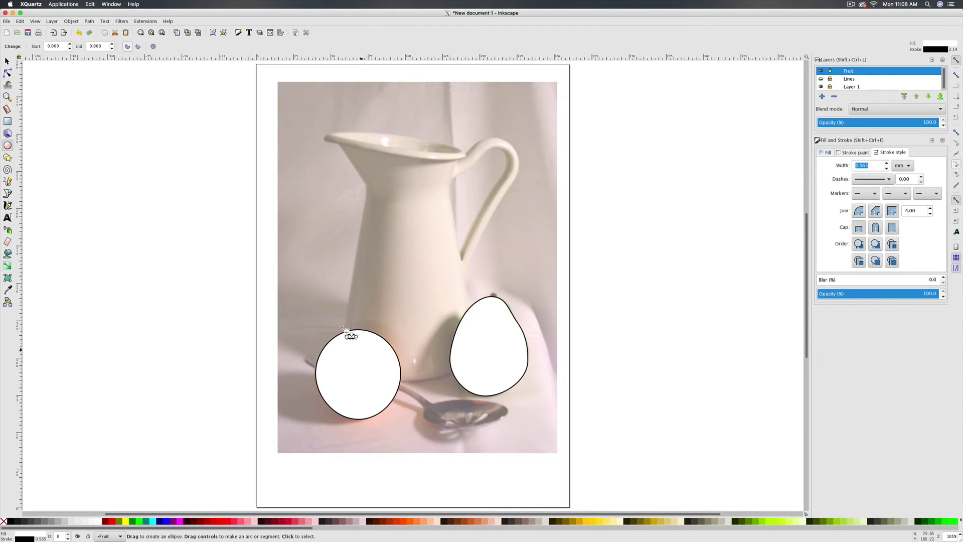
click(7, 62)
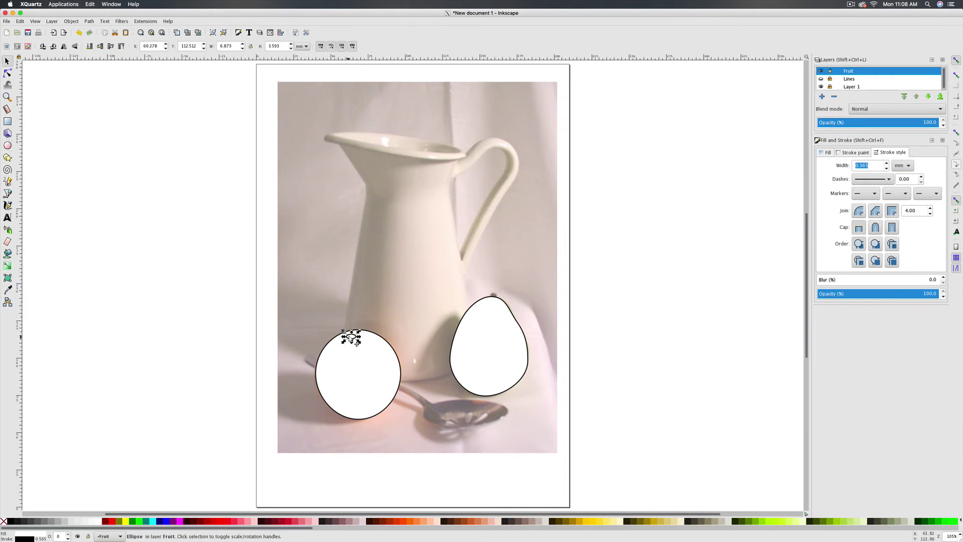
click(351, 337)
drag(360, 331, 354, 340)
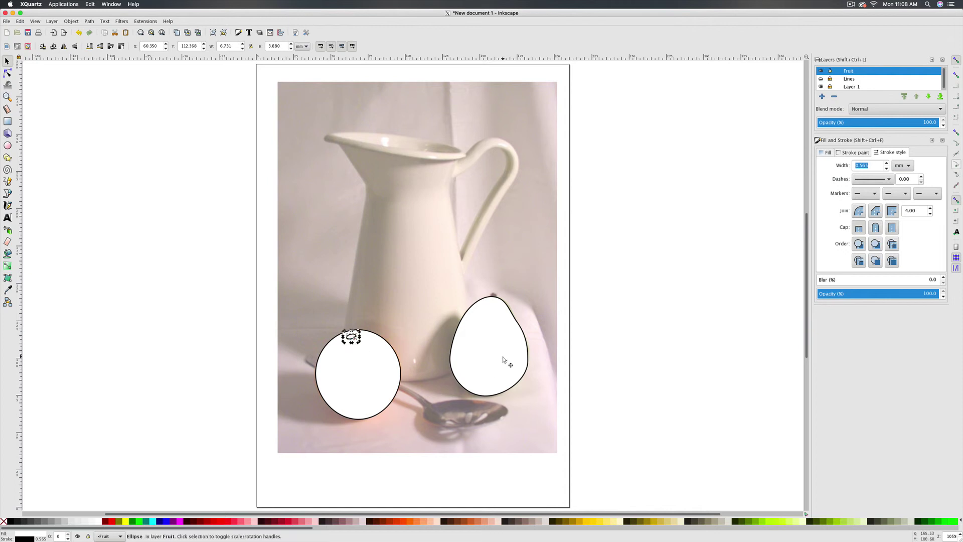
Step: Draw a thin stem ellipse atop the pear and reshape its nodes into a curved stem
click(7, 145)
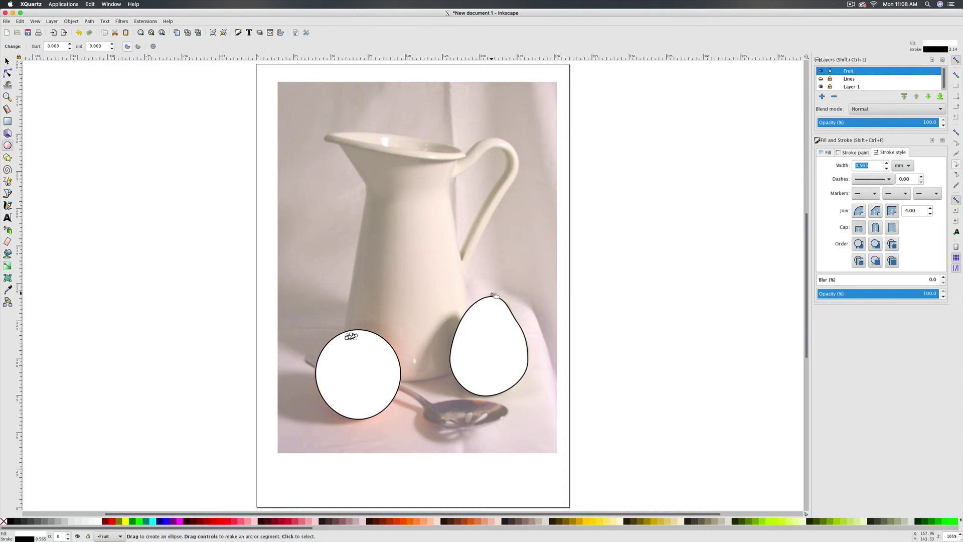
drag(490, 294, 496, 310)
click(7, 74)
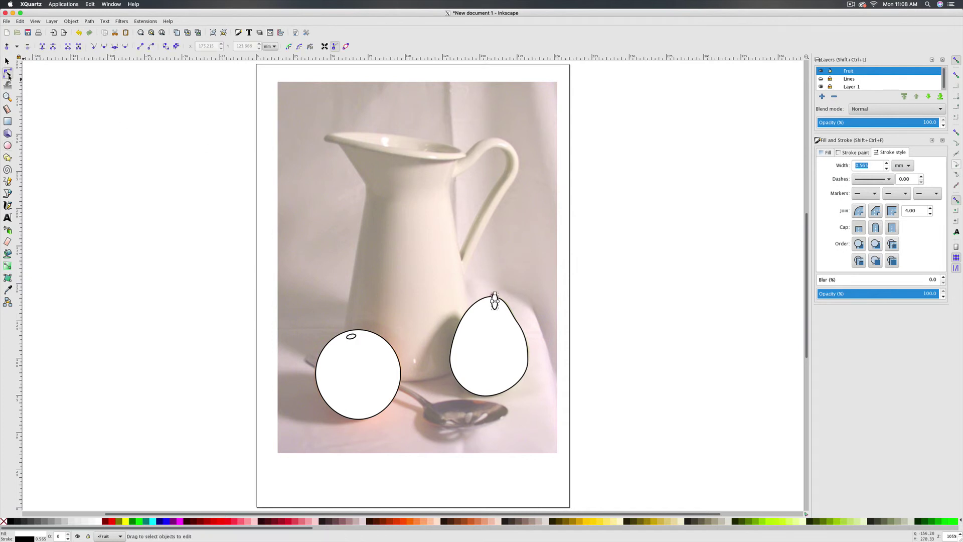
click(495, 301)
click(490, 301)
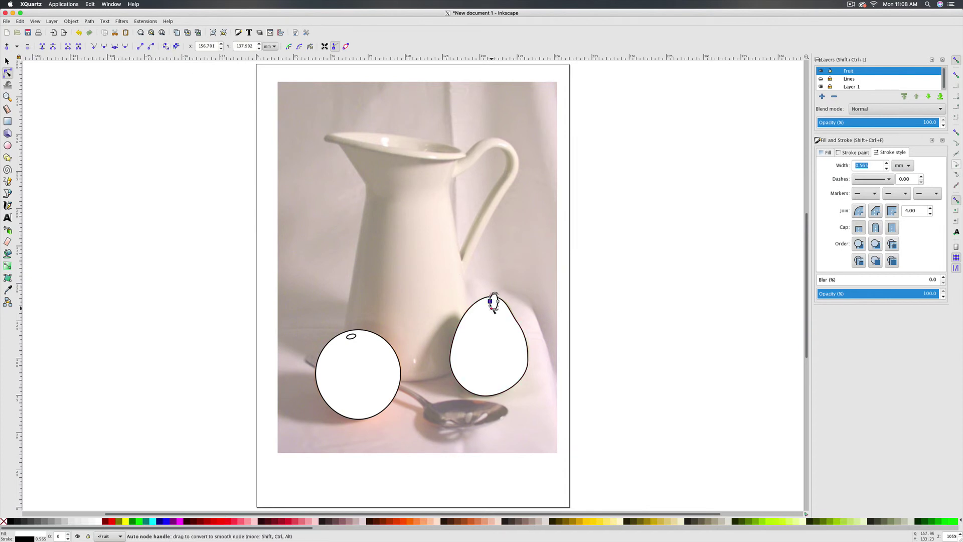
drag(494, 310, 494, 306)
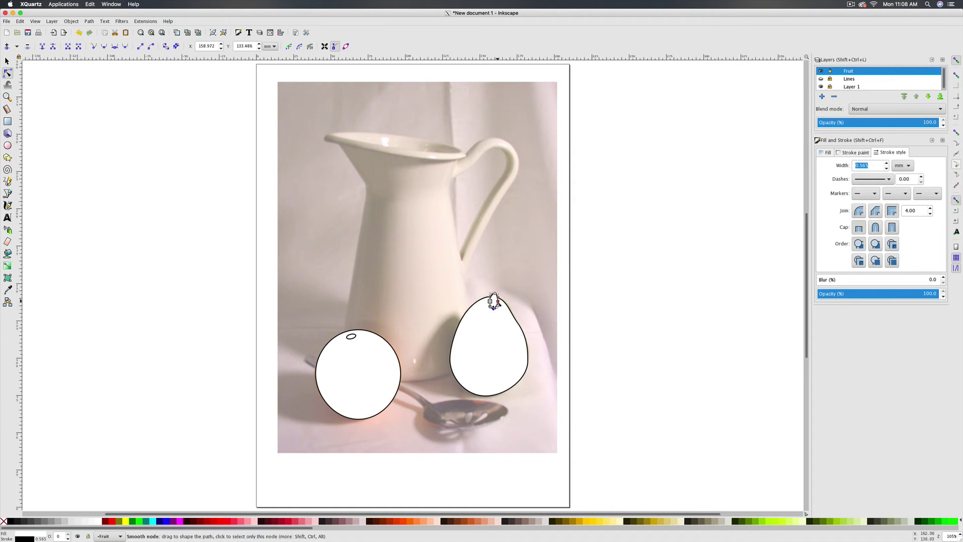
click(493, 301)
click(494, 301)
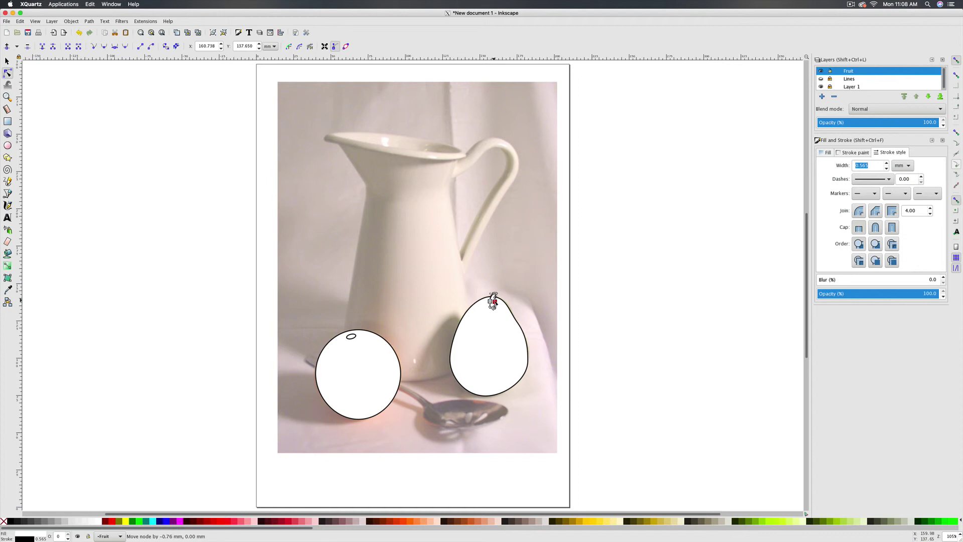
click(533, 299)
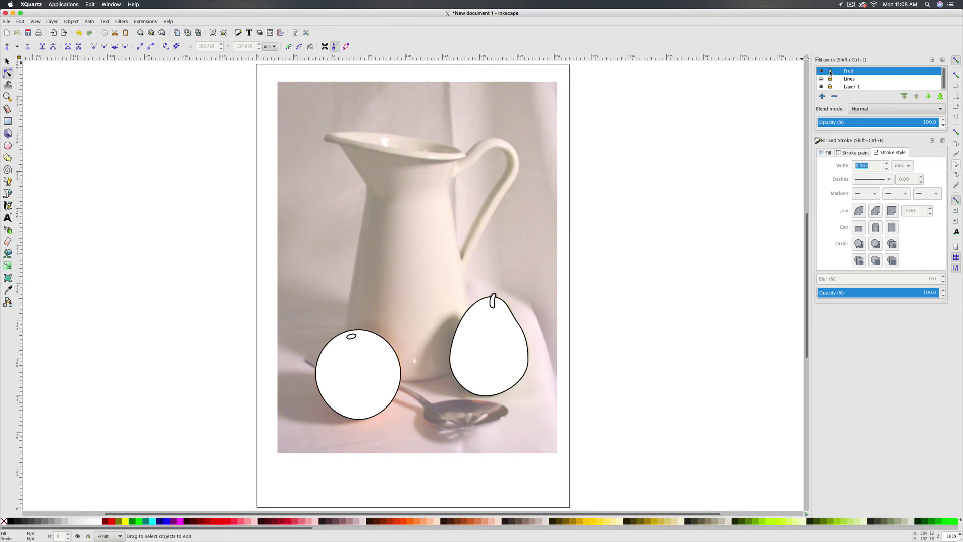
Step: Lock the Fruit layer, show the Lines layer, and try a thicker handle stroke before undoing it
click(831, 72)
click(822, 79)
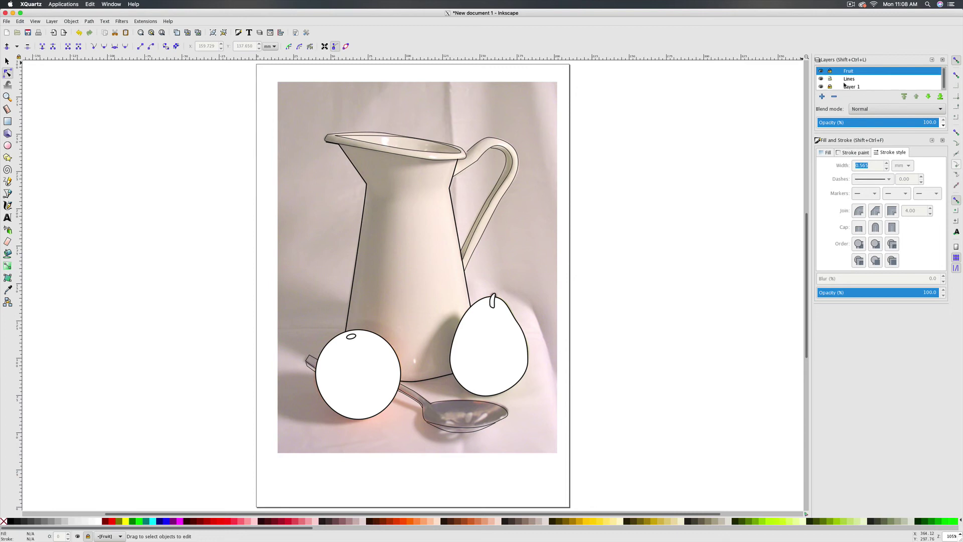
click(485, 217)
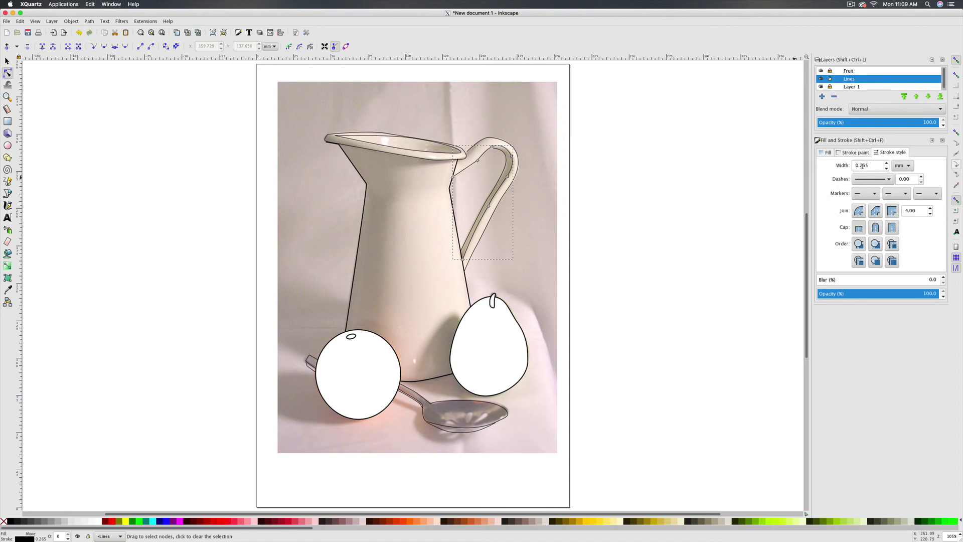
double_click(887, 163)
click(887, 164)
key(ctrl+z)
key(ctrl+z)
key(ctrl+z)
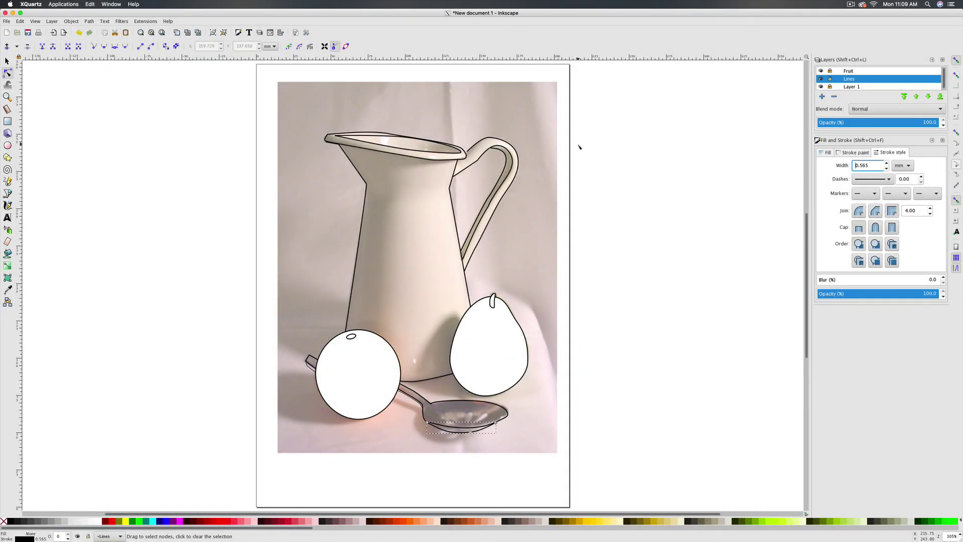
click(579, 147)
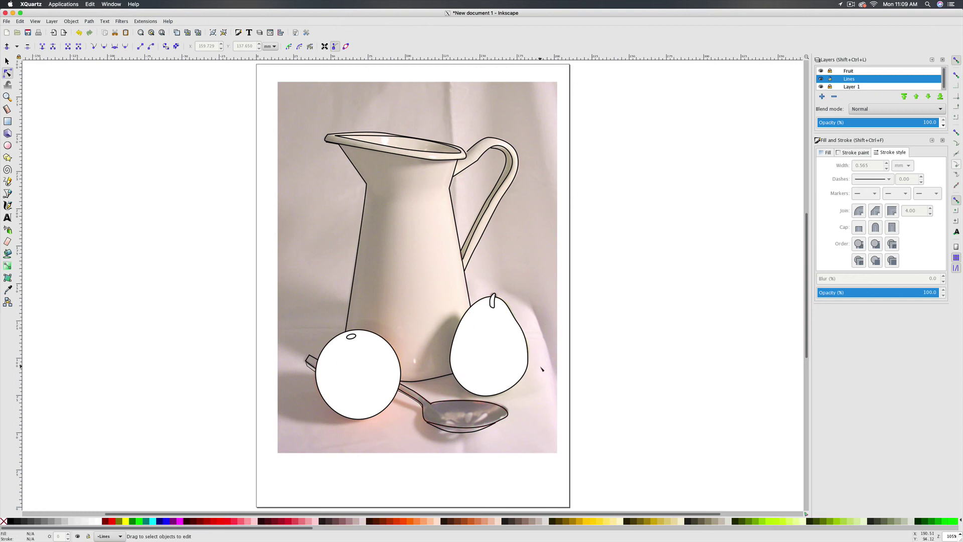
Step: Raise the spoon outline's stroke width from 0.265 mm to 0.465 mm
click(309, 363)
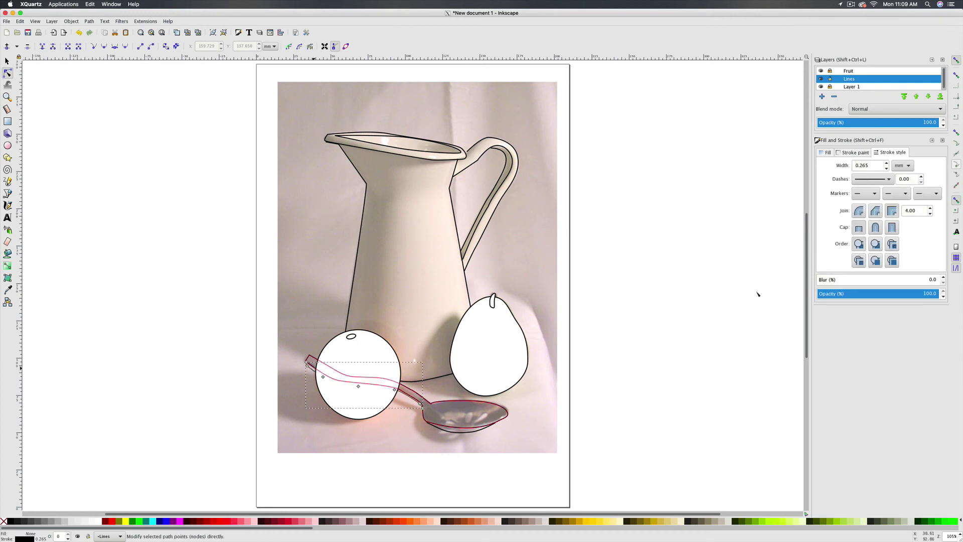
click(887, 163)
click(887, 163)
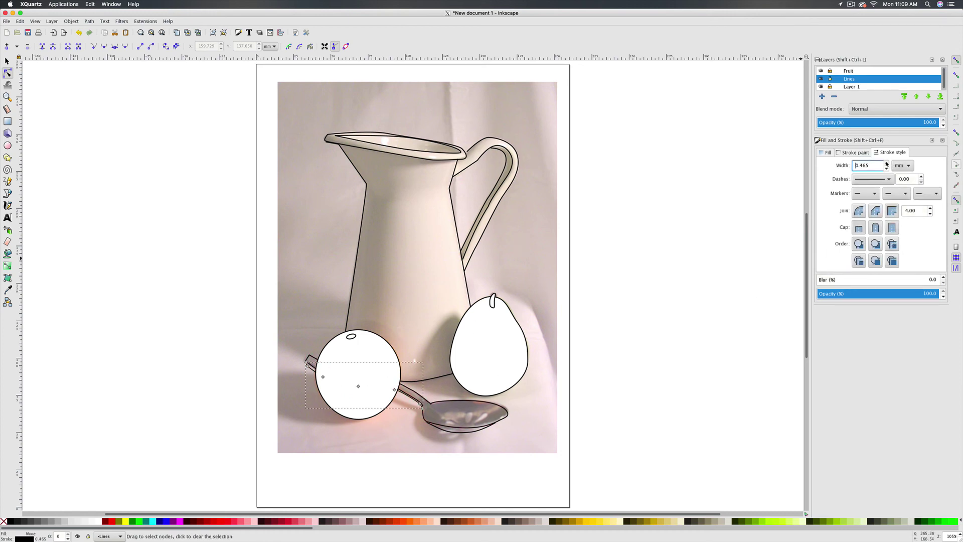
click(886, 163)
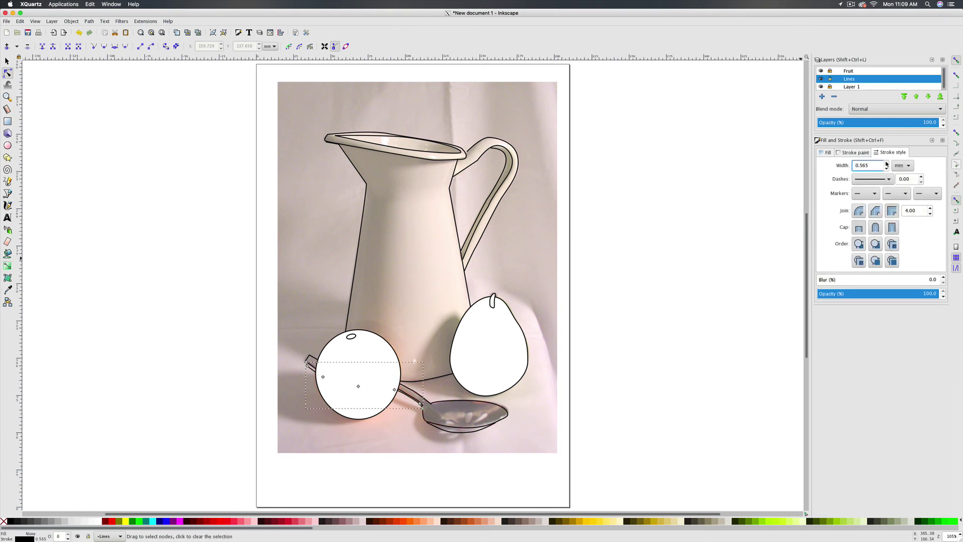
Step: Hide the Layer 1 background photo, then make Layer 1 current and open its context menu
click(592, 382)
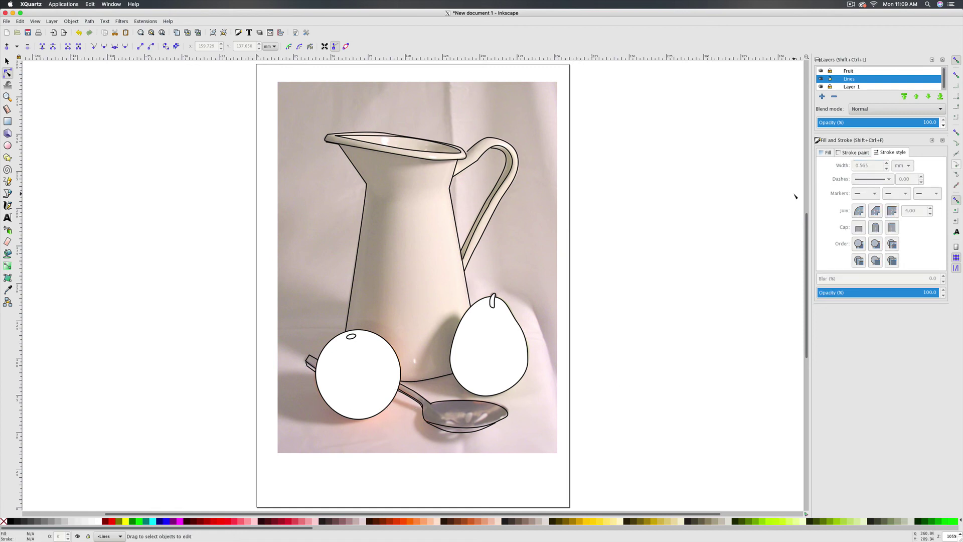
click(821, 86)
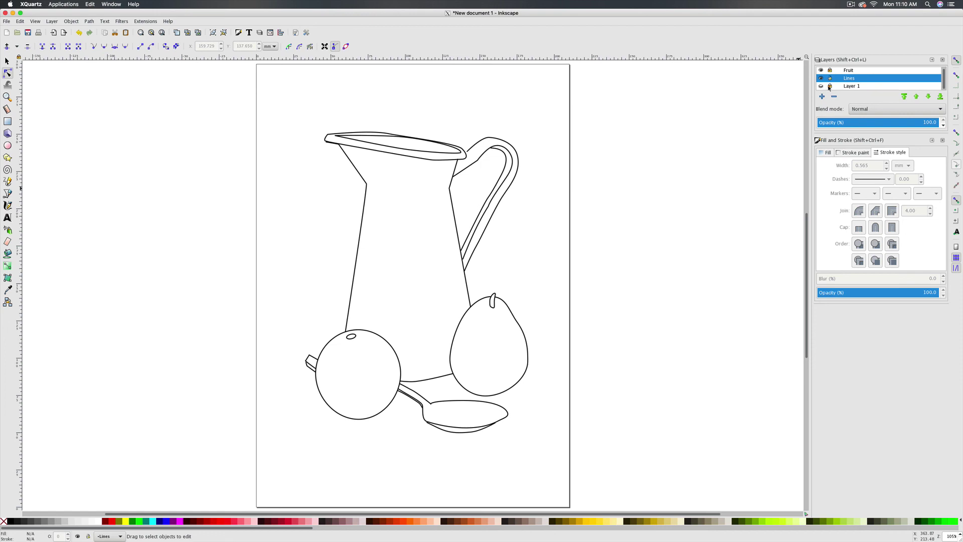
click(883, 88)
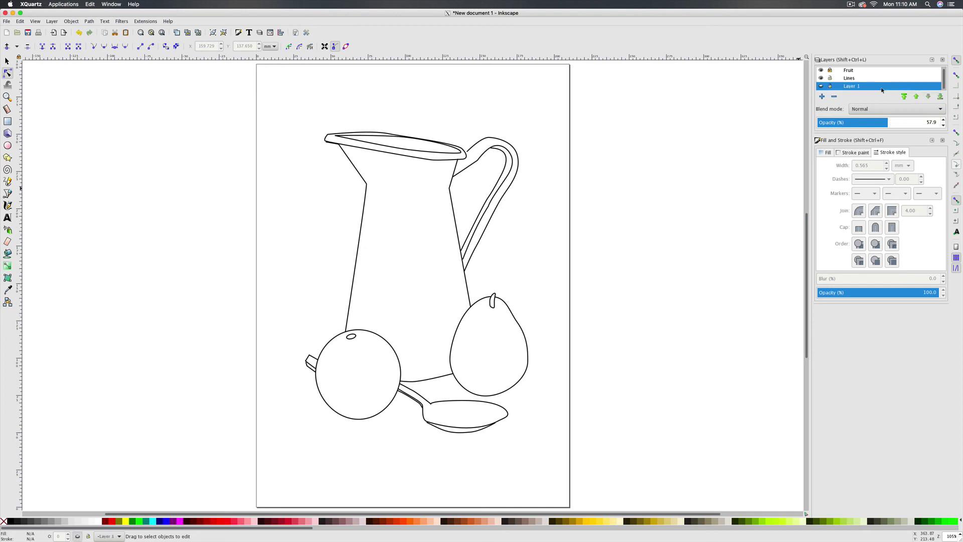
right_click(882, 89)
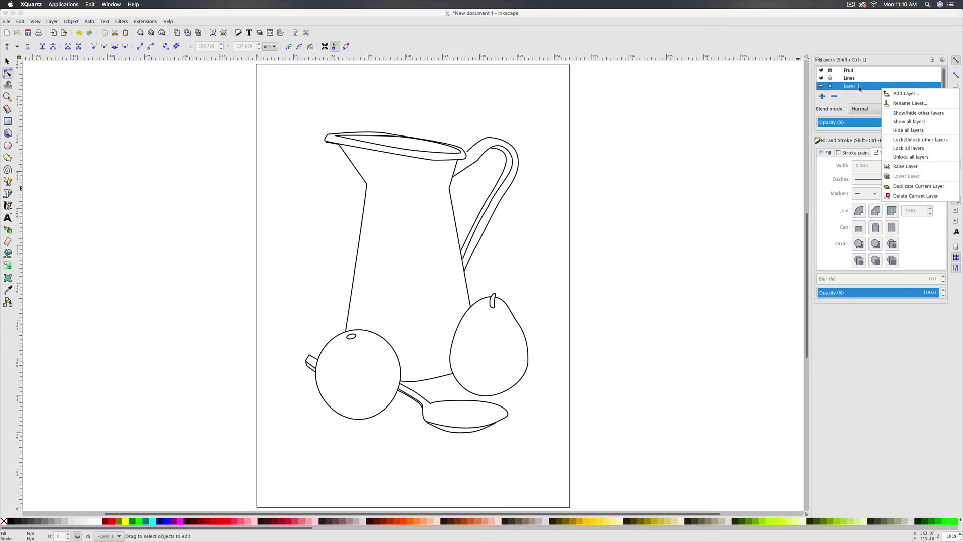